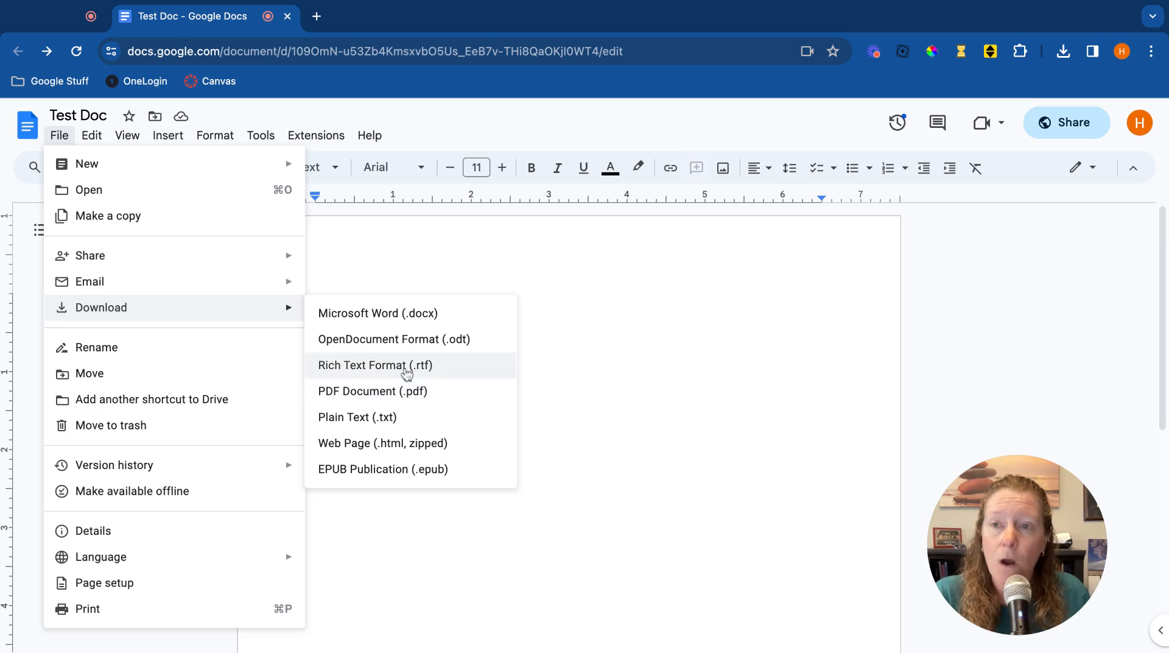
Open the document's sharing dialog, review the link access role options, and close it.
mouse_move(191, 253)
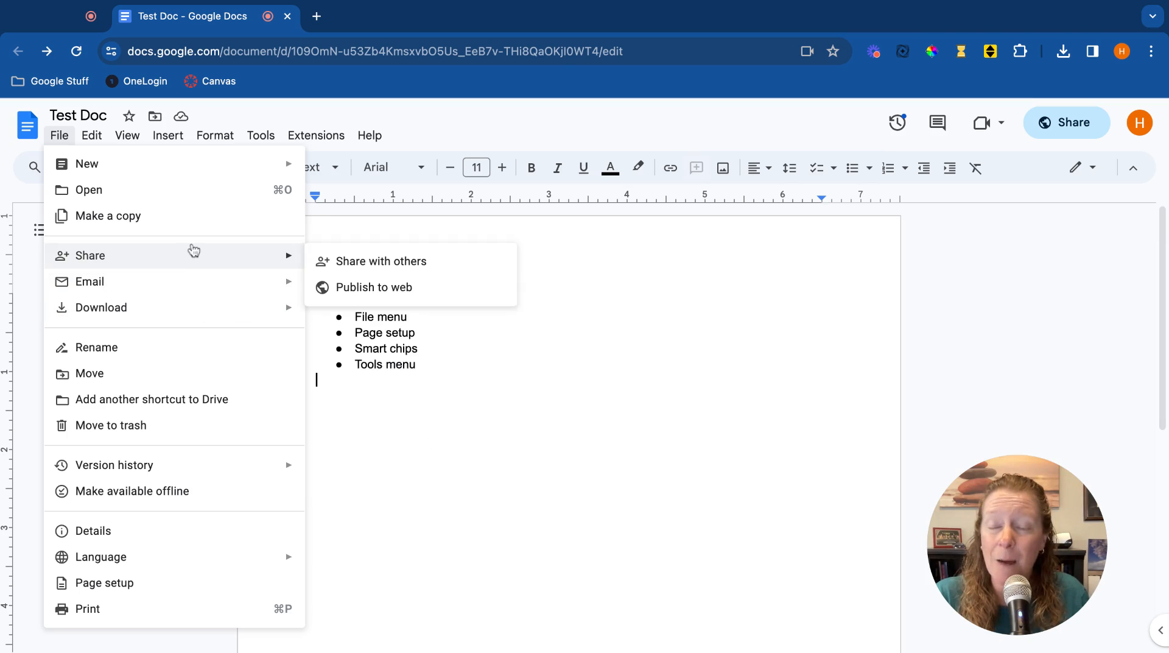
click(380, 262)
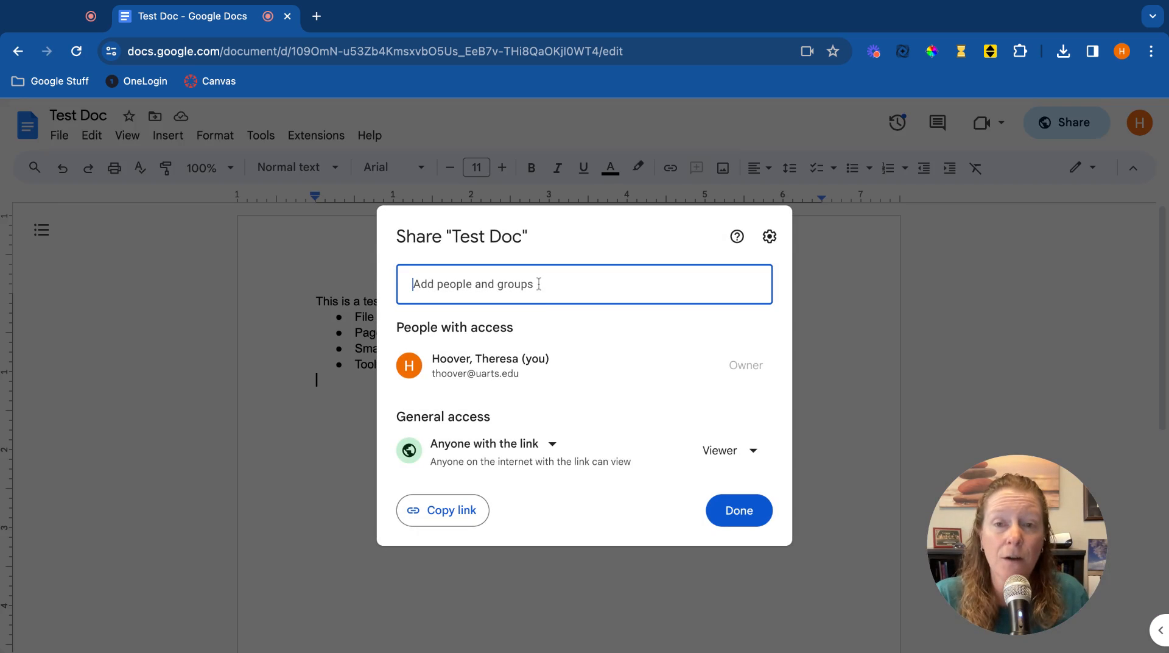
click(754, 456)
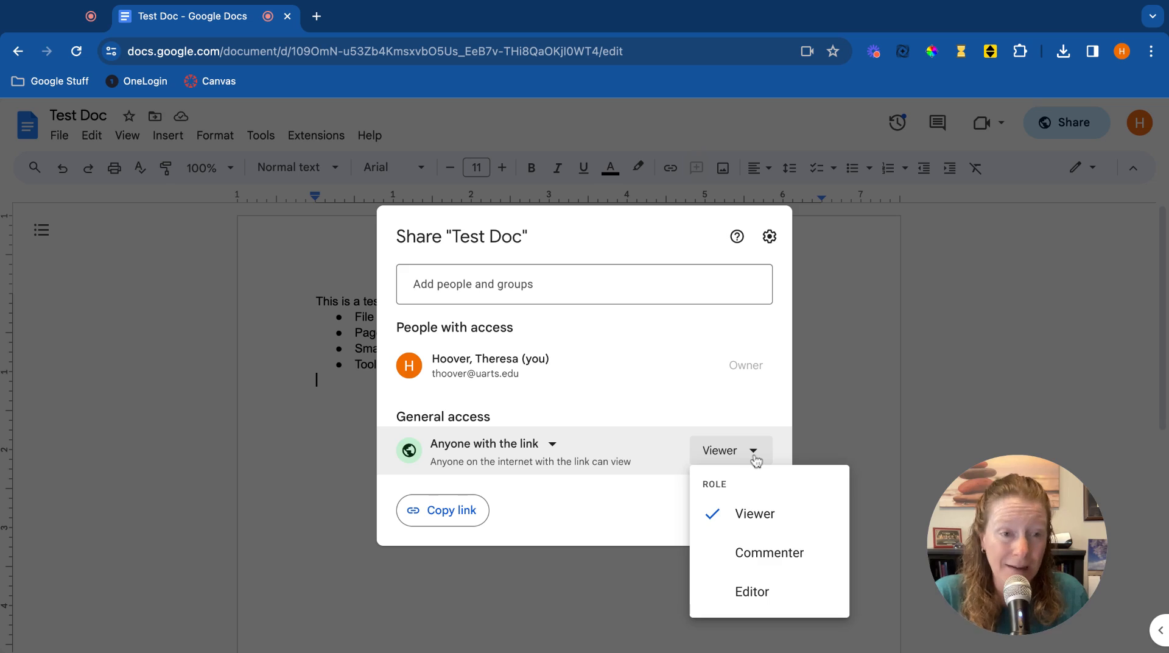
click(632, 516)
click(731, 512)
Open the Publish to the web settings and copy the published document link.
click(58, 136)
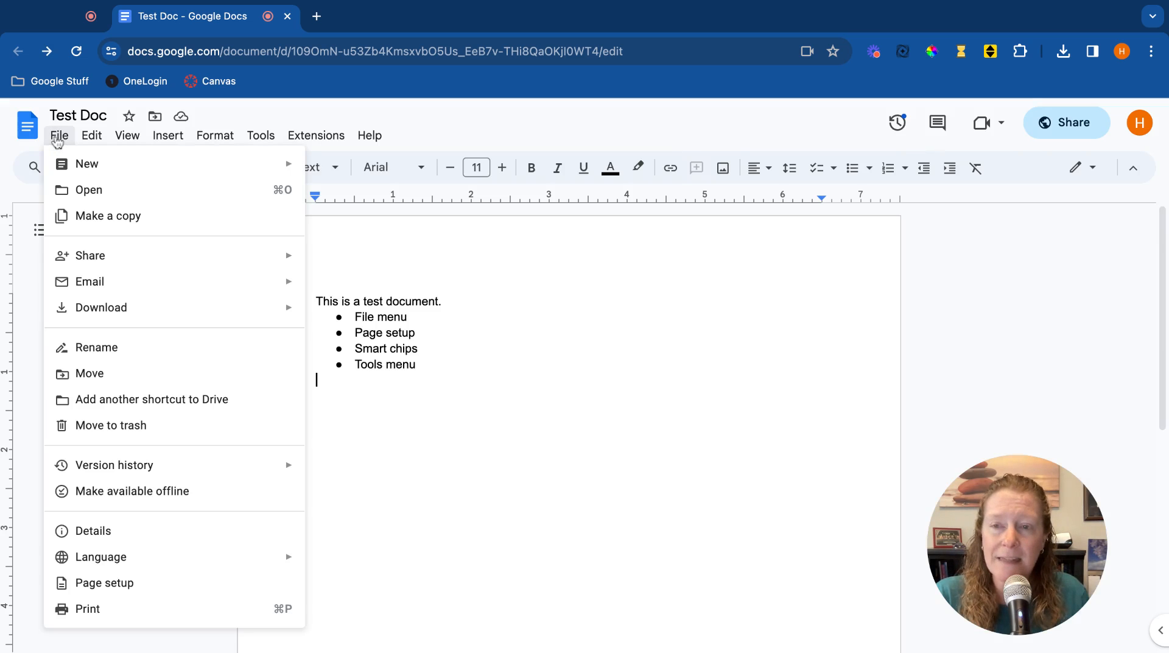
mouse_move(95, 255)
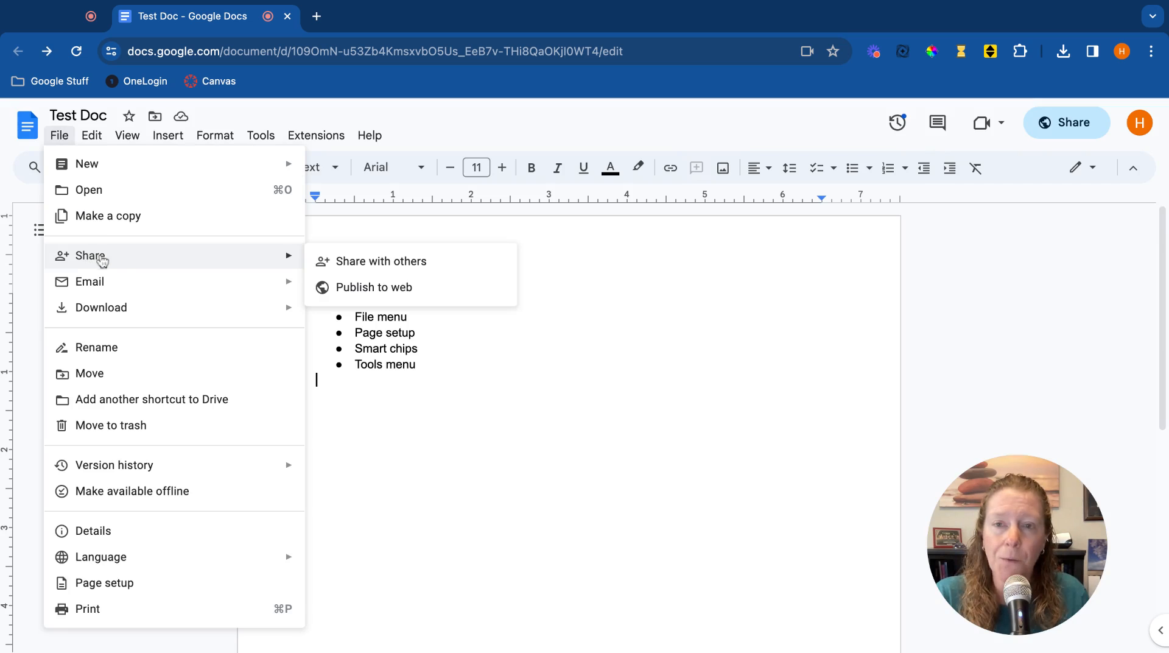
click(430, 288)
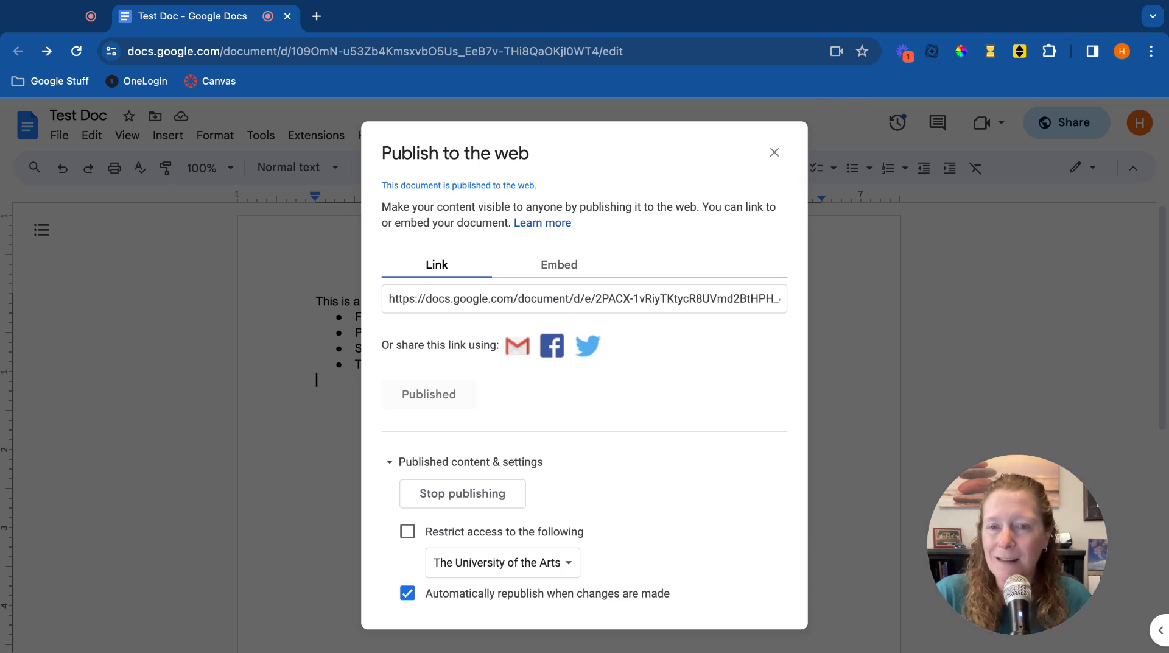
click(557, 300)
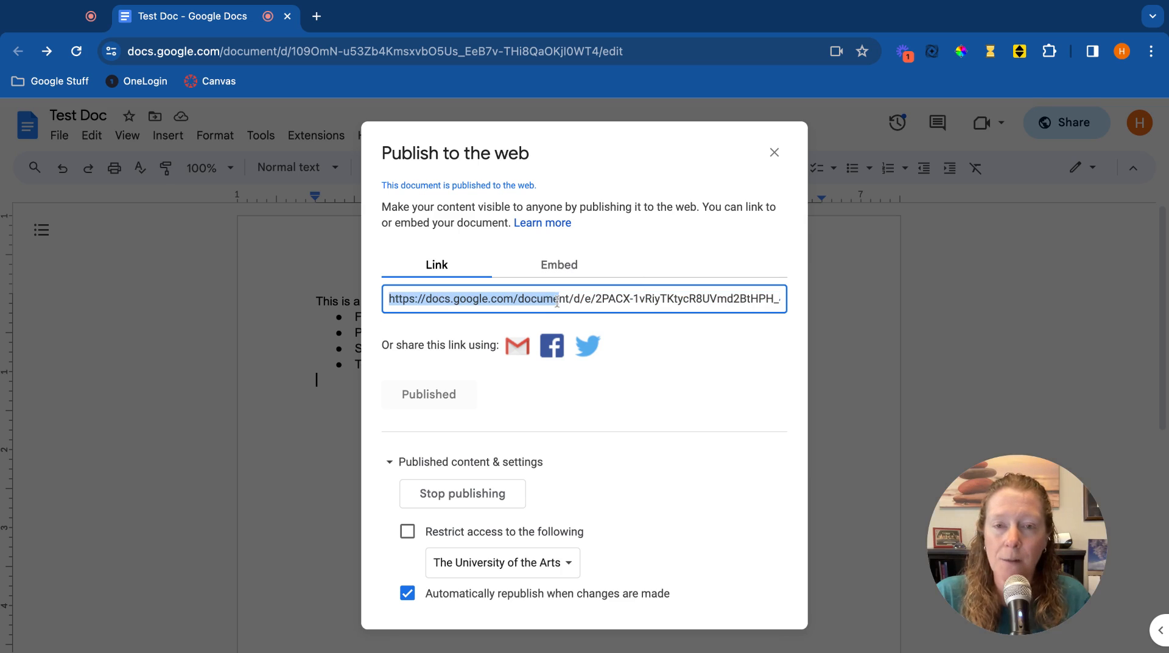
triple_click(557, 300)
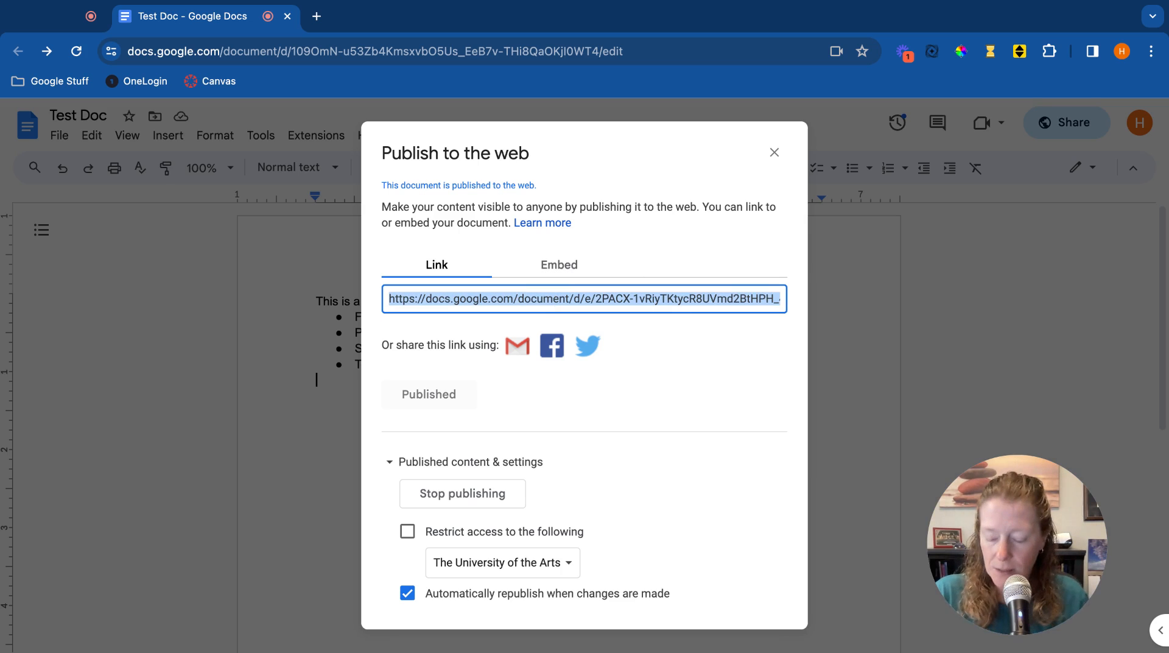
Open a new browser tab and load the published document link.
click(316, 16)
key(super+v)
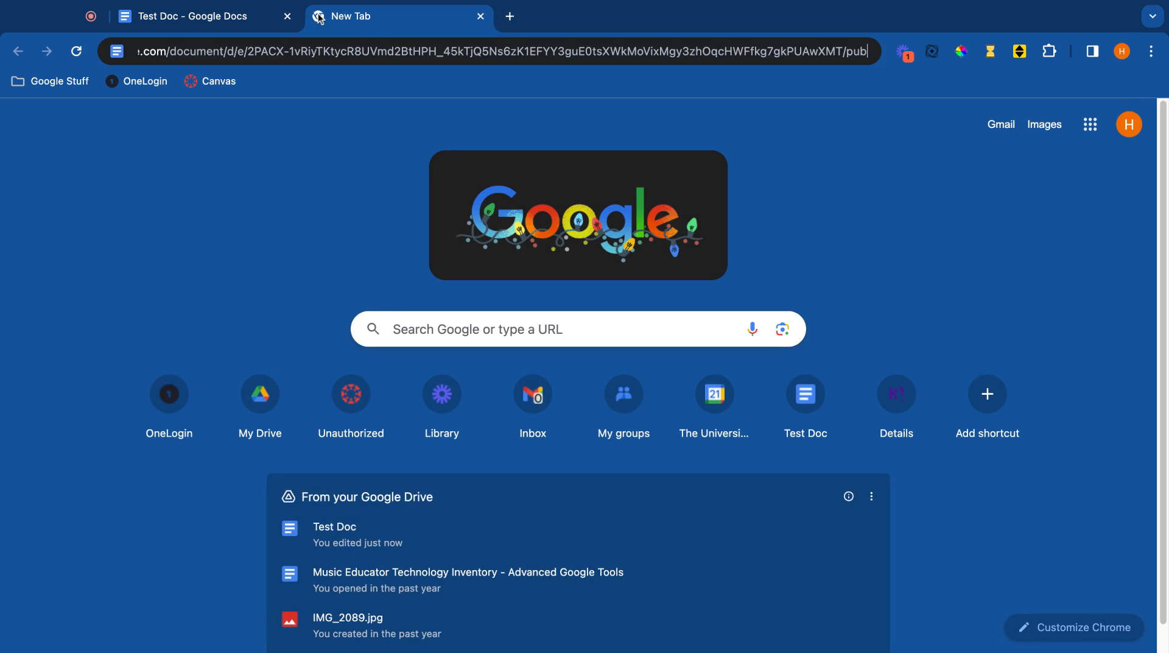
key(Return)
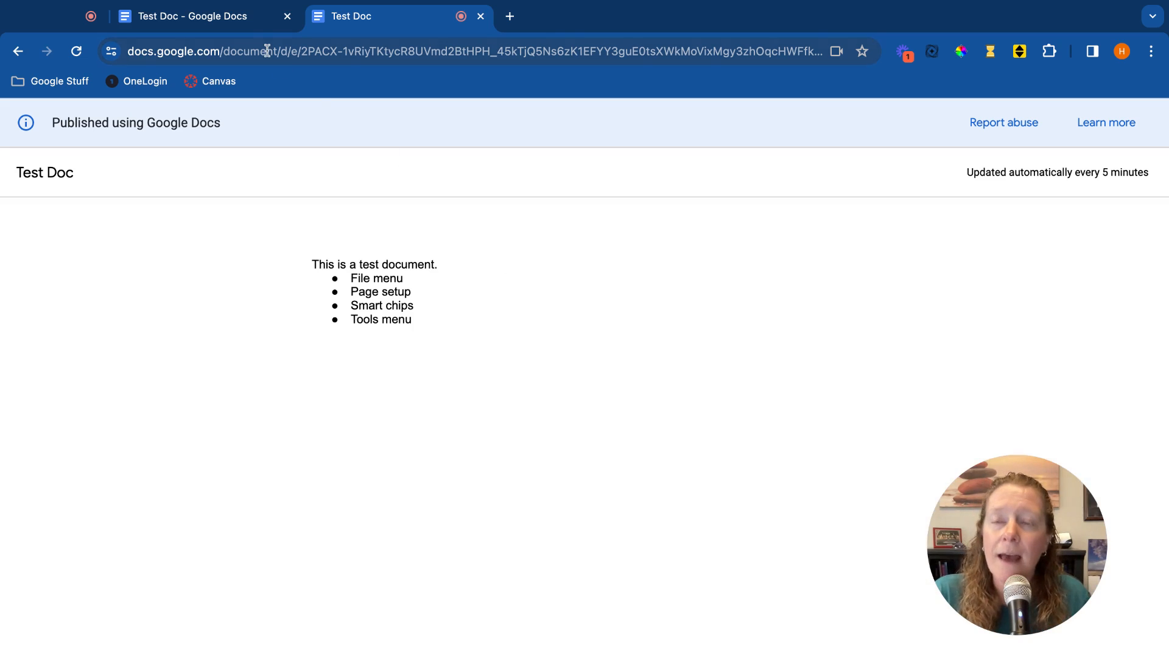
Return to the document tab and close the Publish to the web dialog.
click(210, 22)
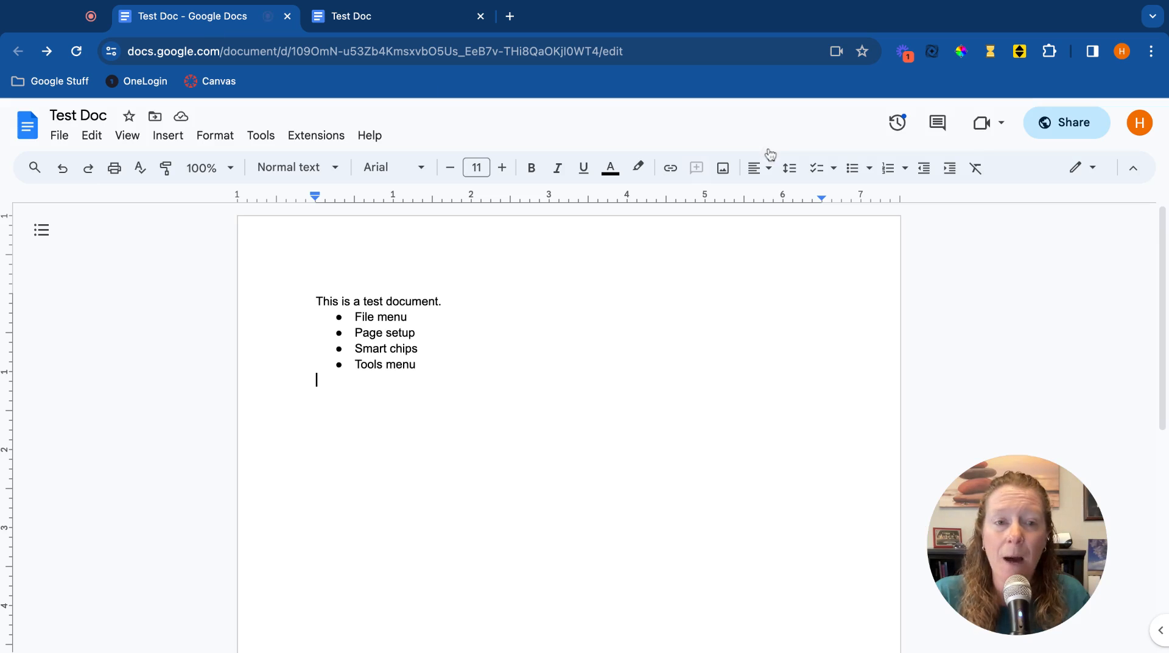
click(774, 153)
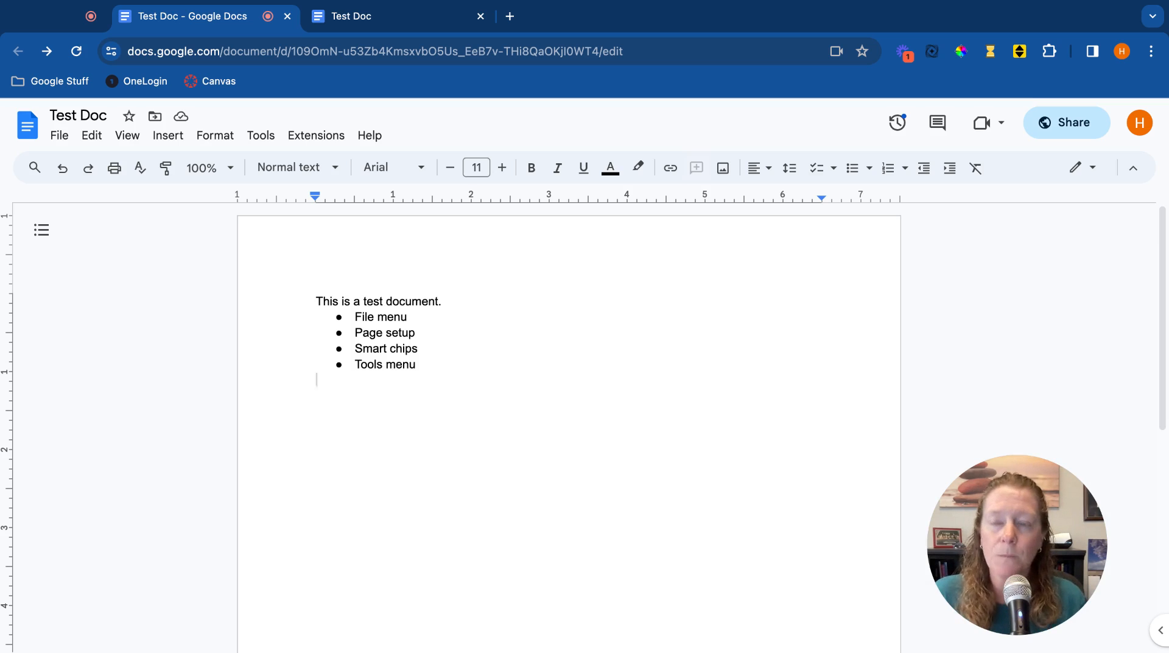
Switch the document to the Pageless format in Page setup, keeping the default background color.
click(63, 142)
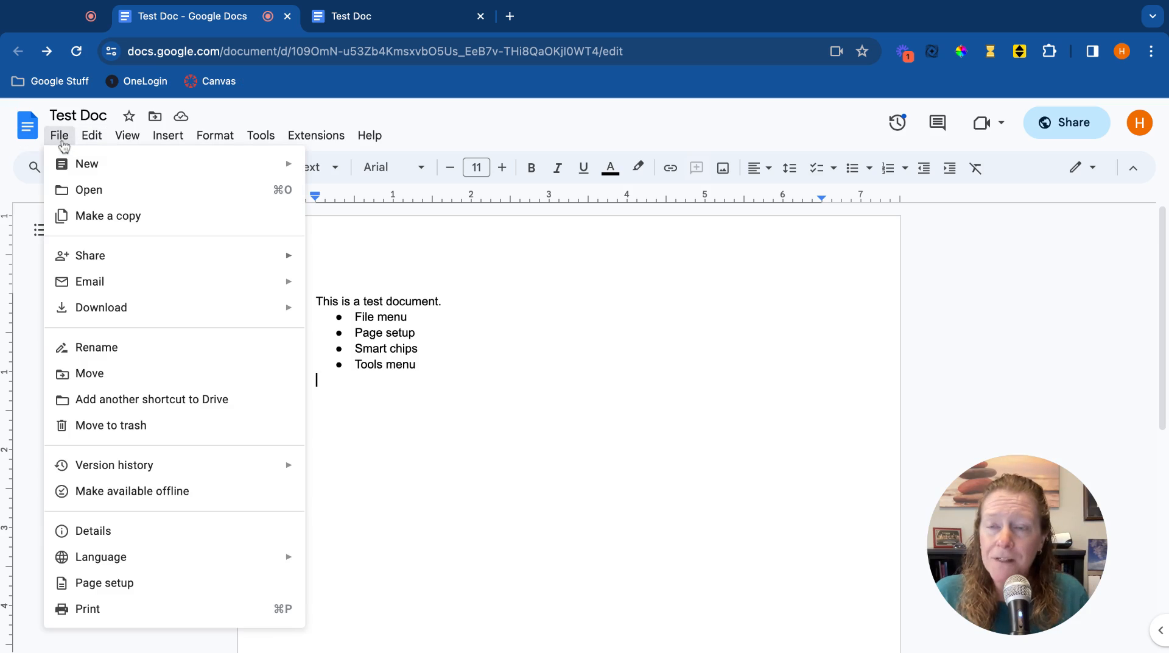
click(146, 593)
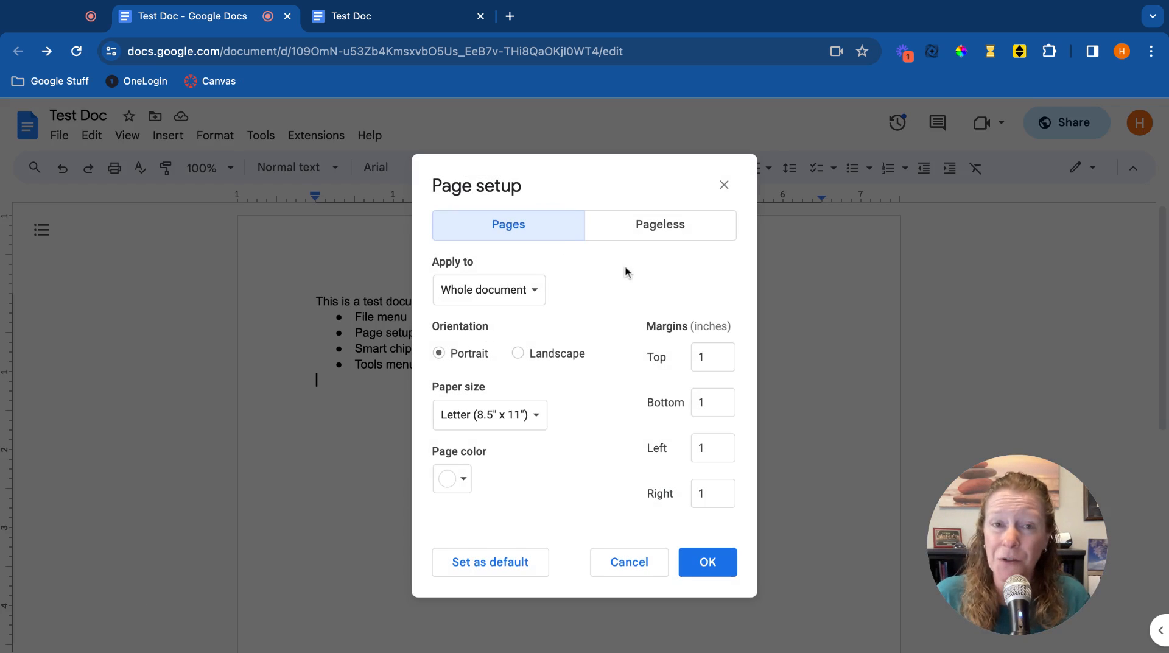
click(662, 225)
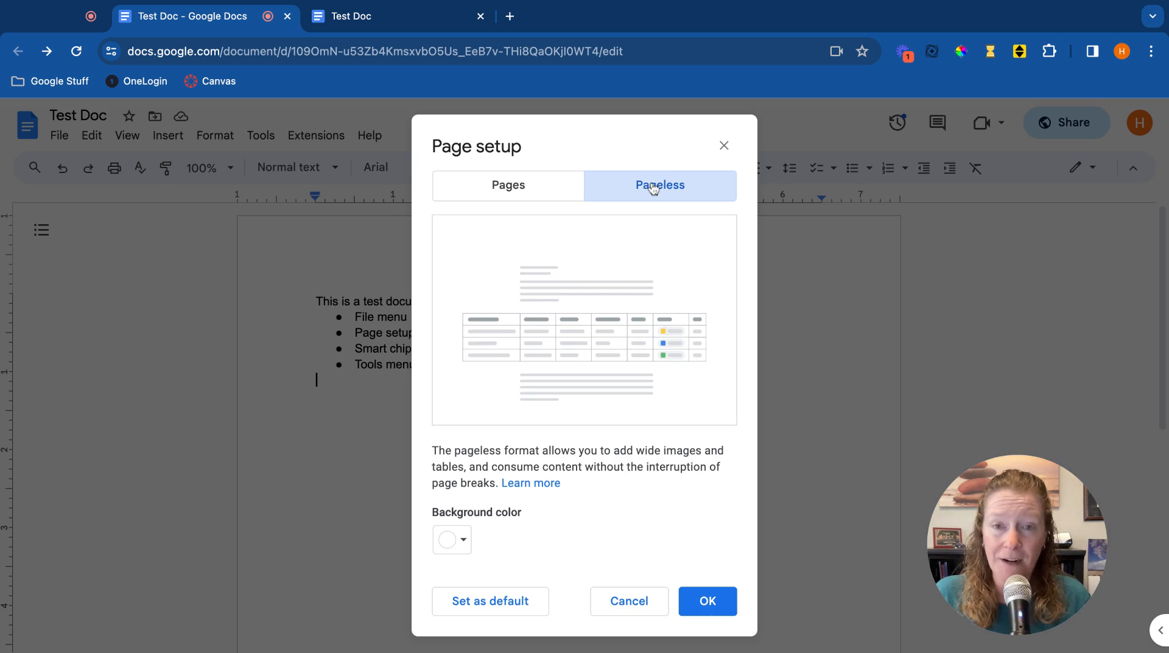
click(462, 546)
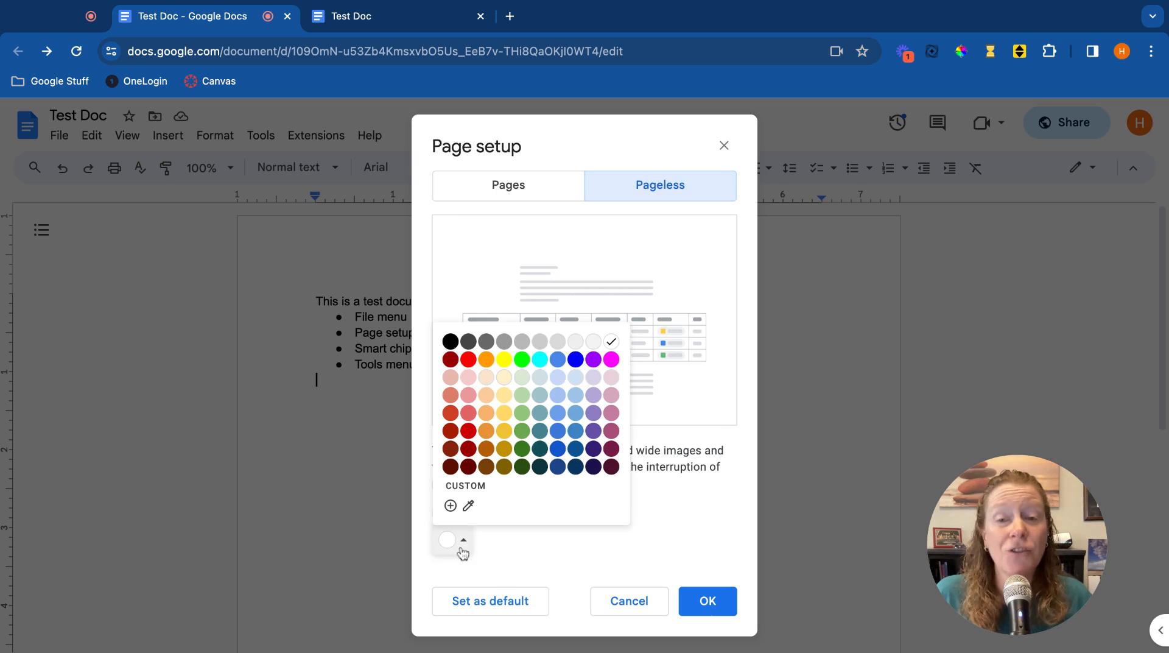
click(560, 528)
click(707, 601)
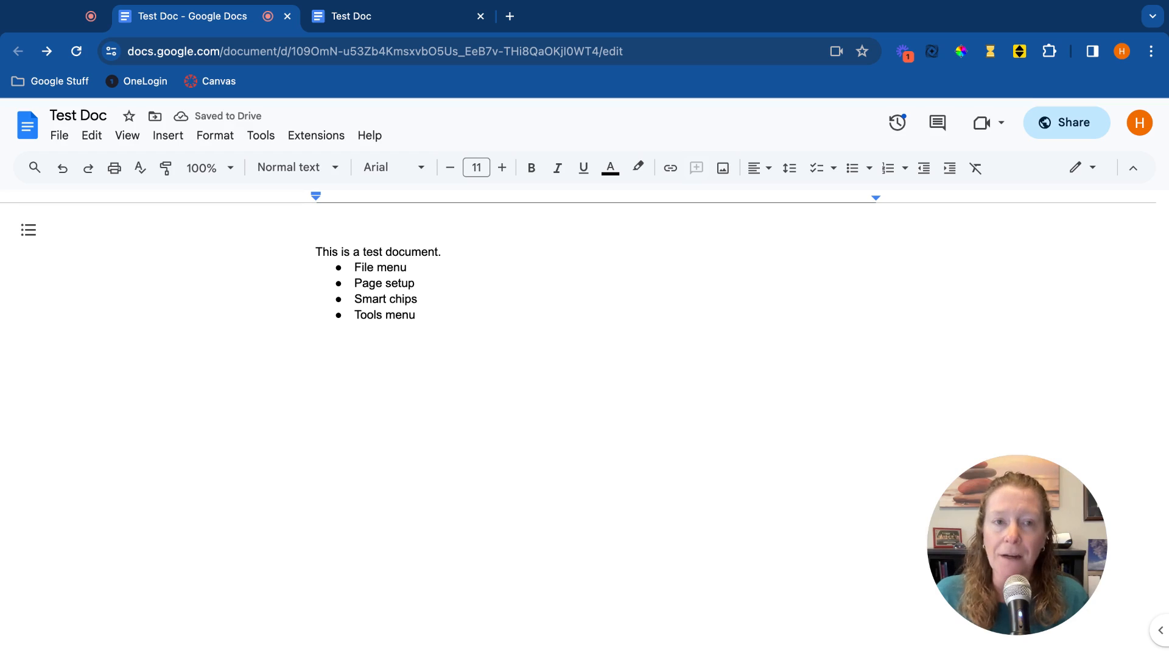
Show the document outline panel and add blank lines below the bulleted list.
click(29, 231)
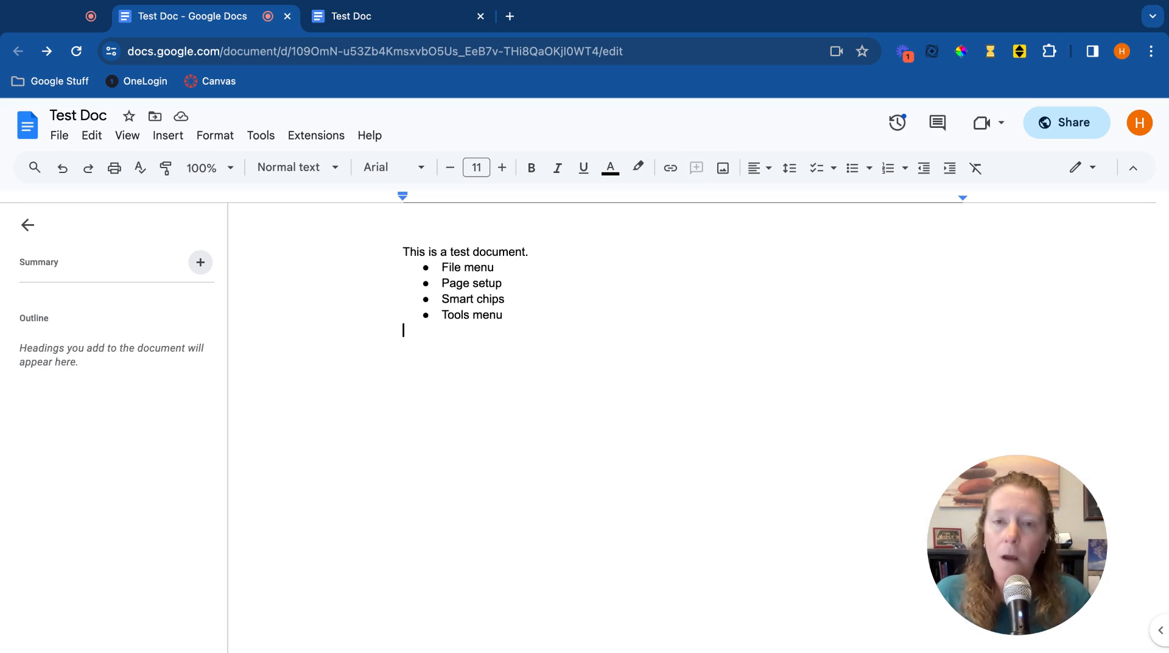
key(Return)
key(Return)
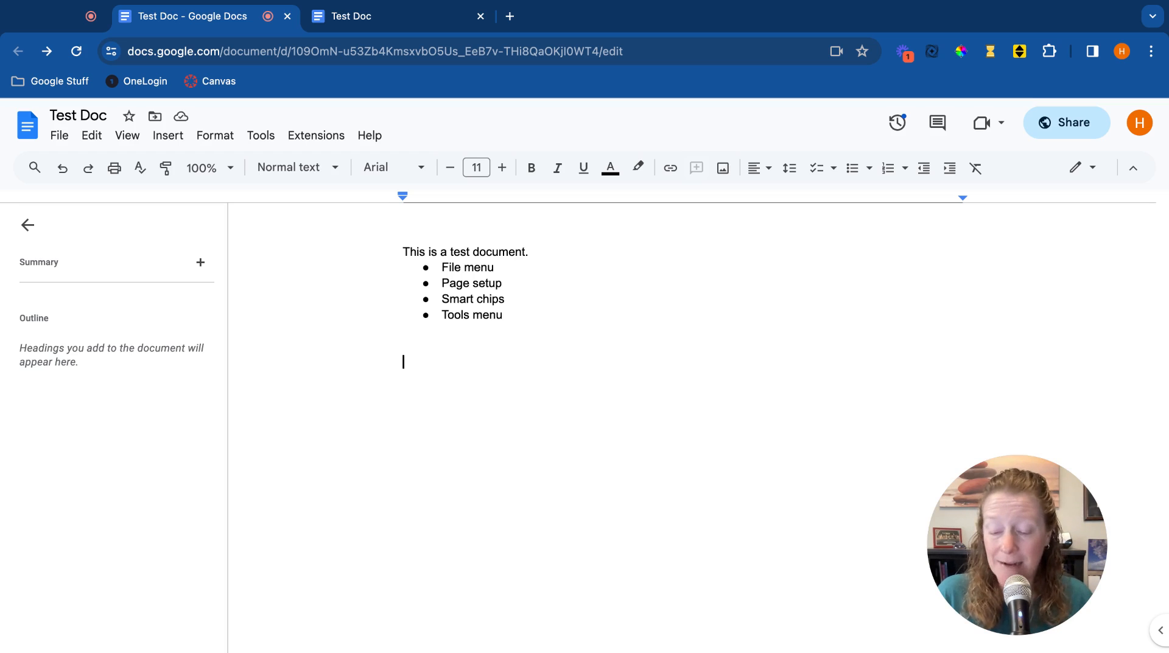
Insert a people smart chip for the document owner on the empty line.
text(@)
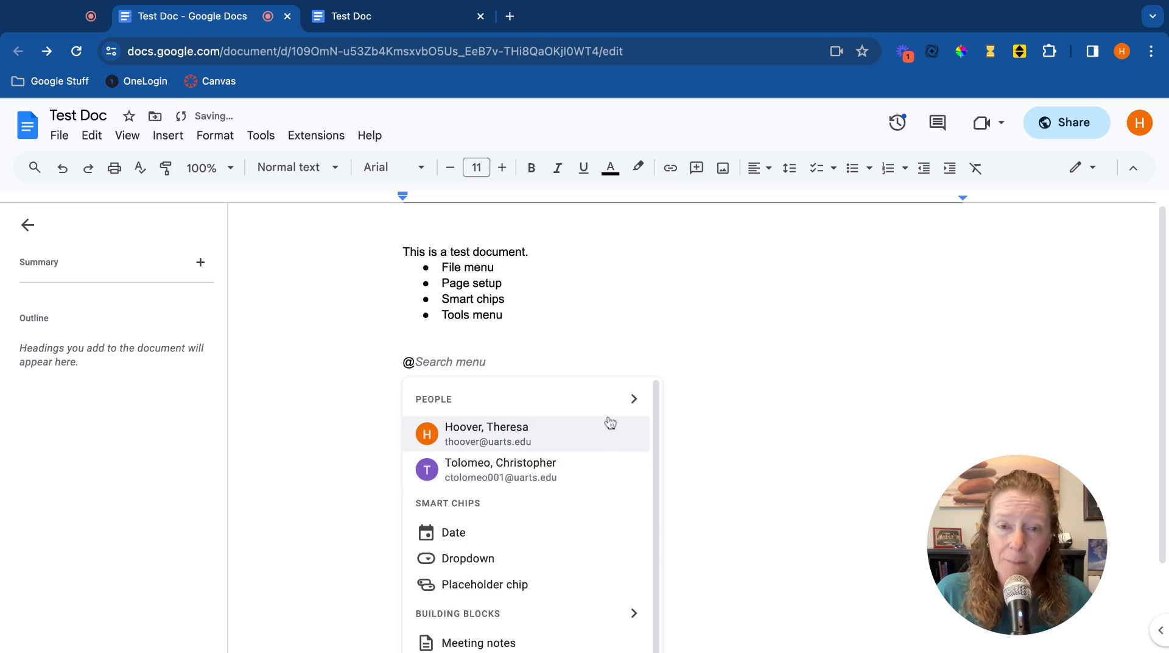
click(634, 402)
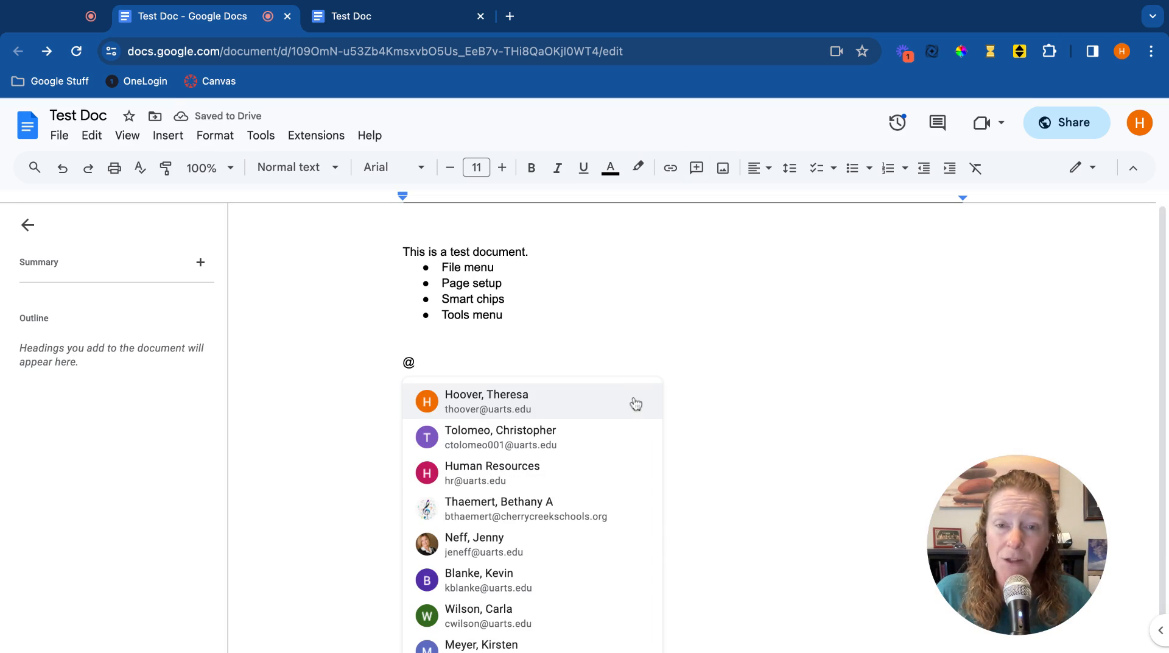
click(570, 414)
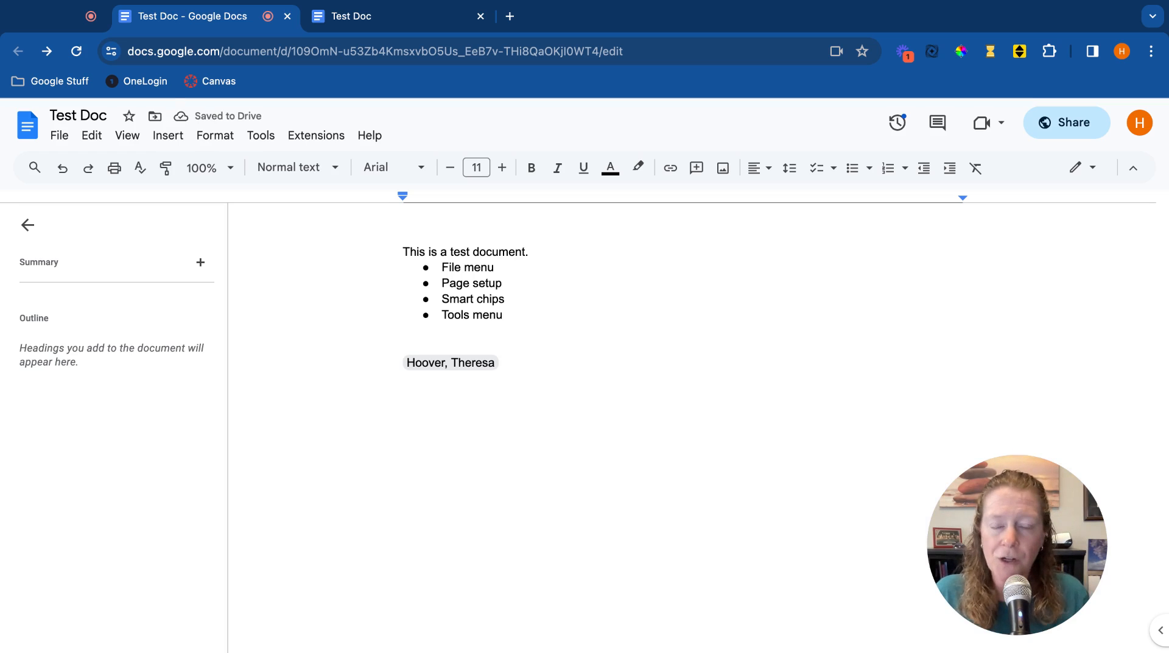
mouse_move(456, 362)
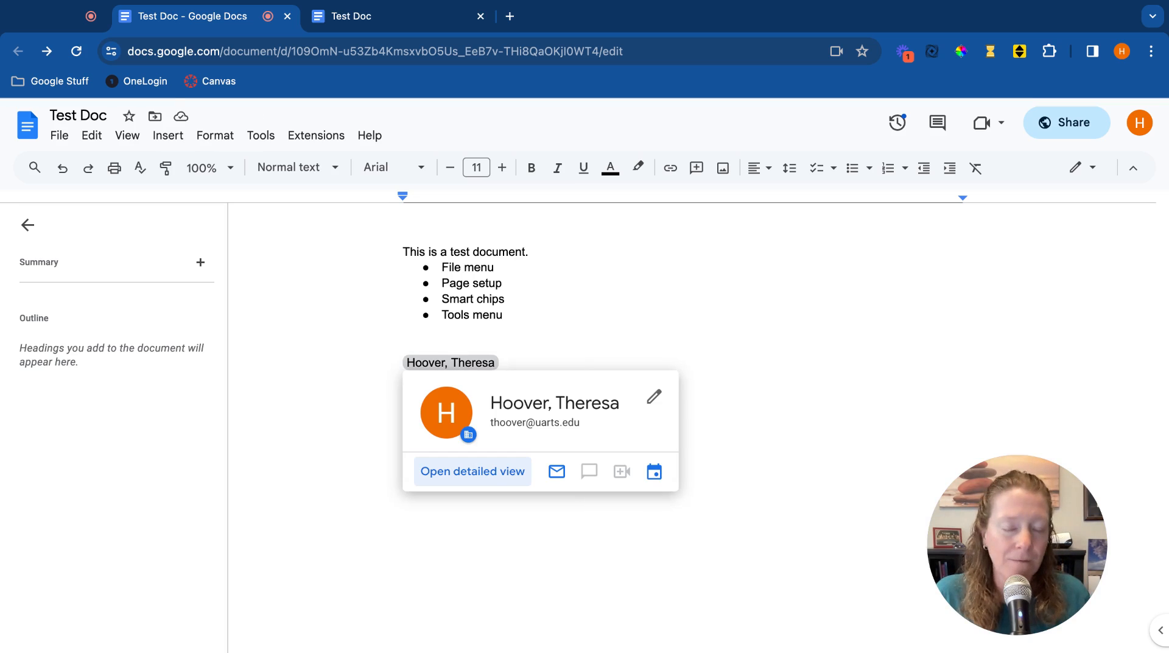
Insert a calendar event smart chip for Band Auditions on the next line.
key(Return)
text(@)
scroll(567, 536, down, 2)
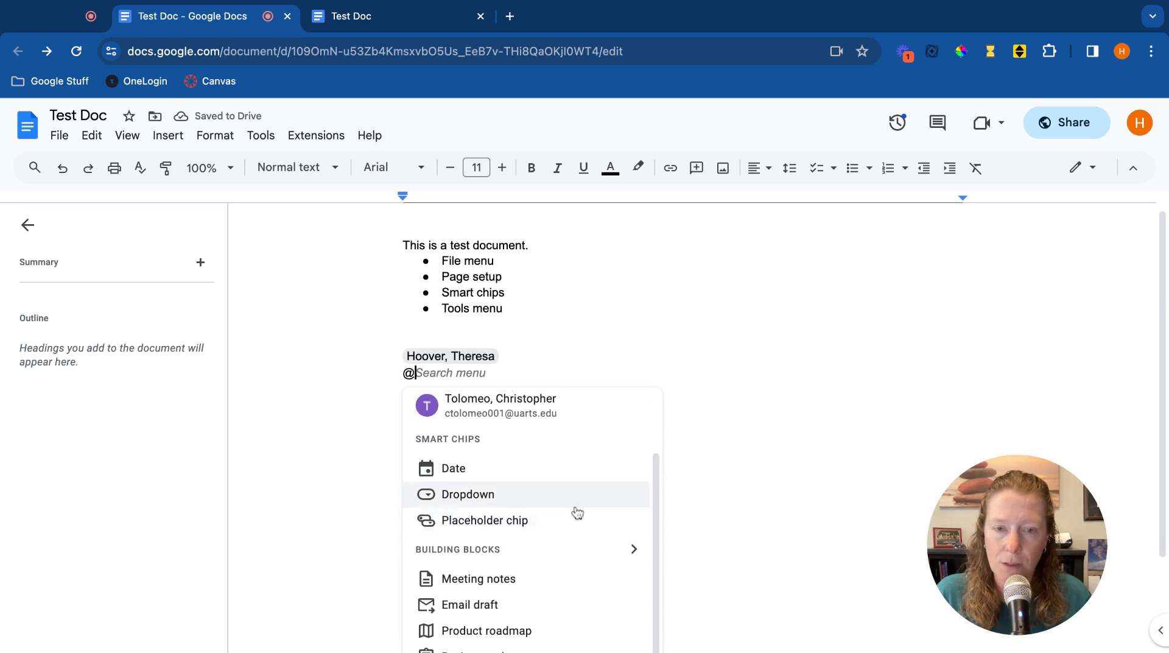
scroll(569, 511, down, 3)
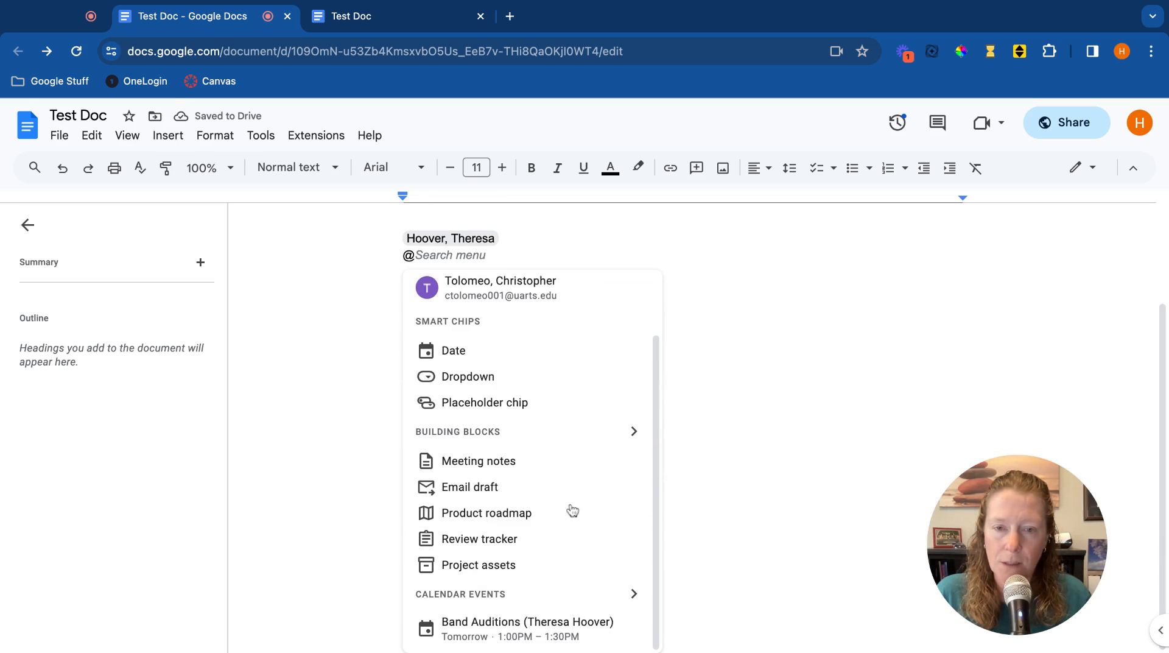
click(547, 632)
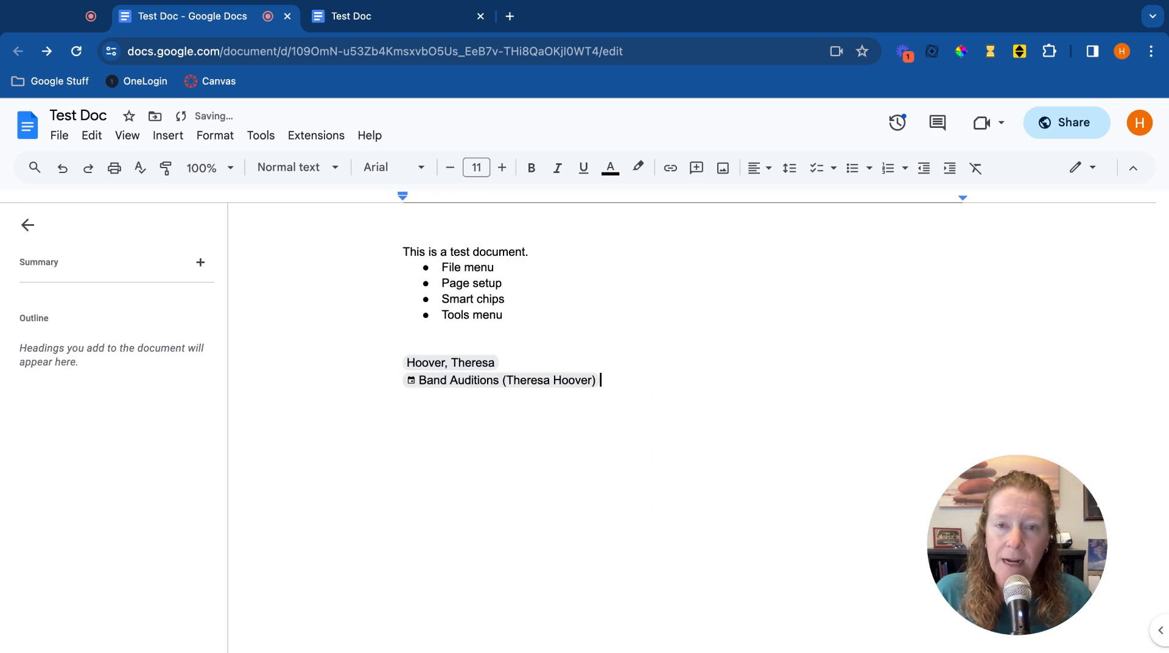
mouse_move(544, 381)
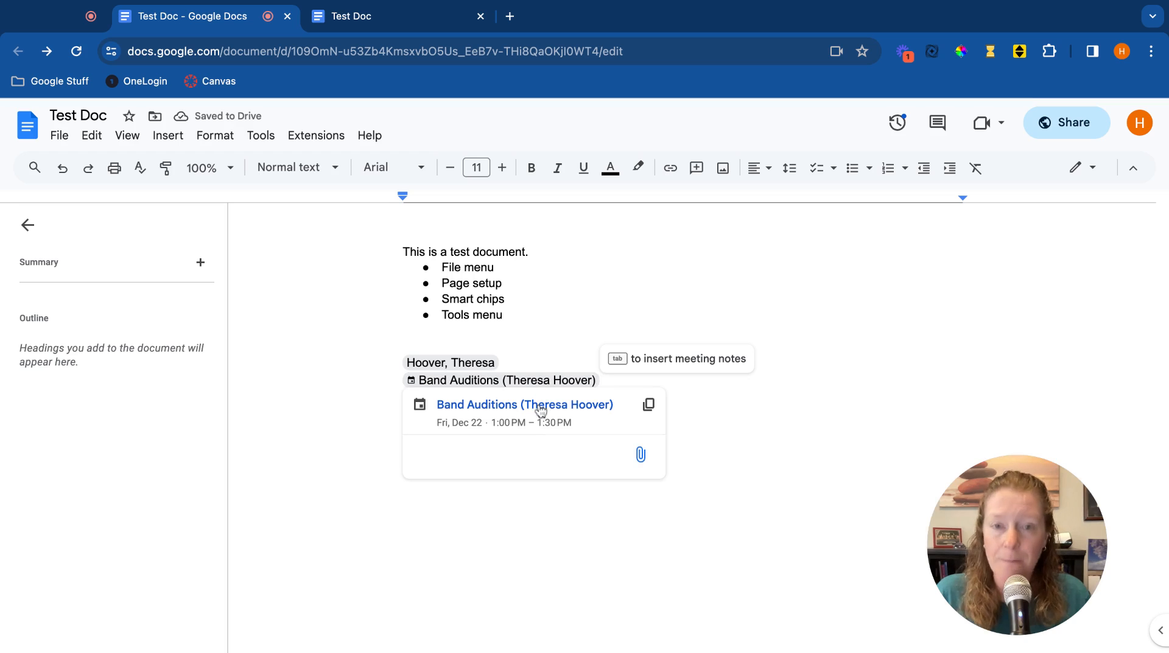
click(513, 553)
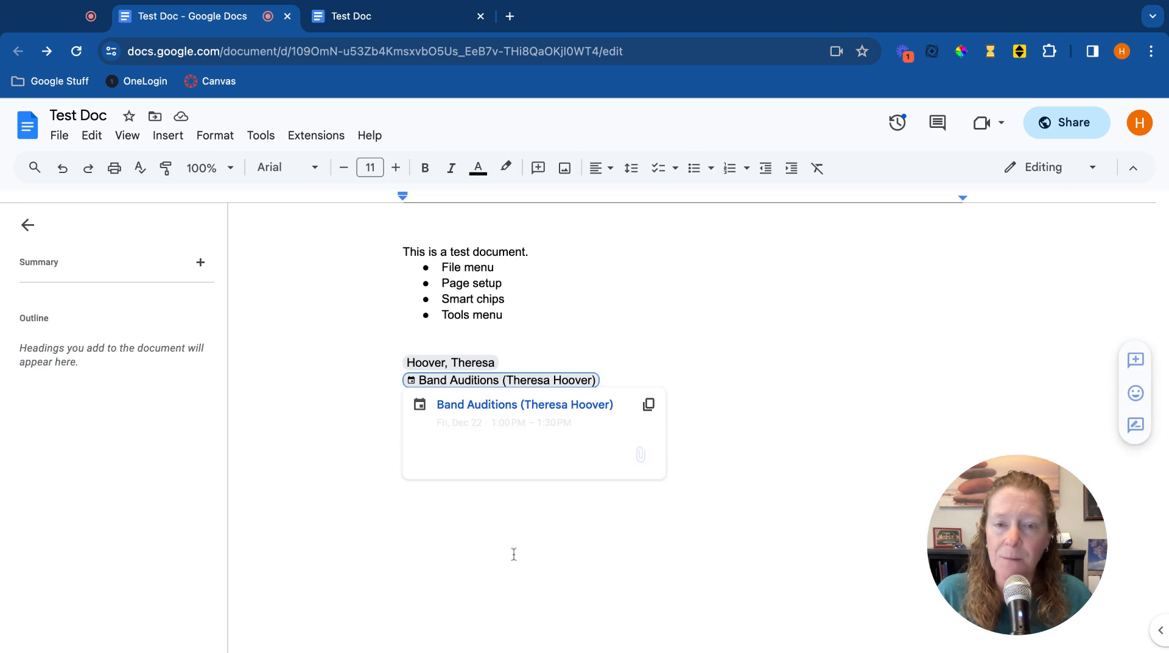
click(753, 373)
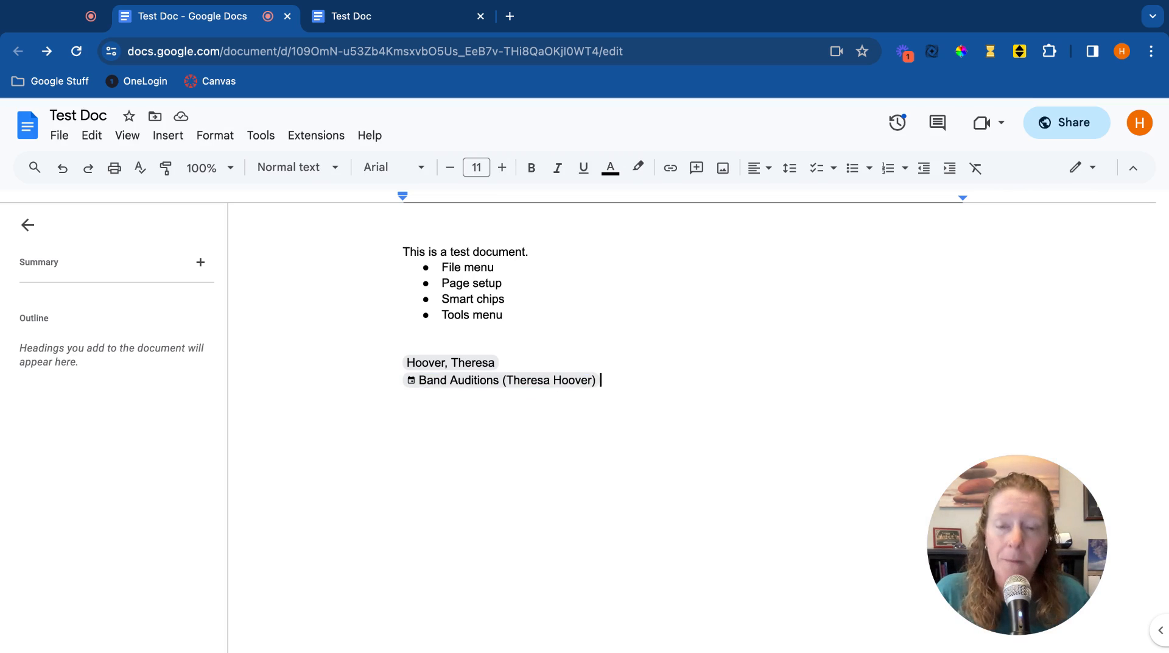
Paste the YouTube video link on a new line and convert it into a smart chip.
key(Return)
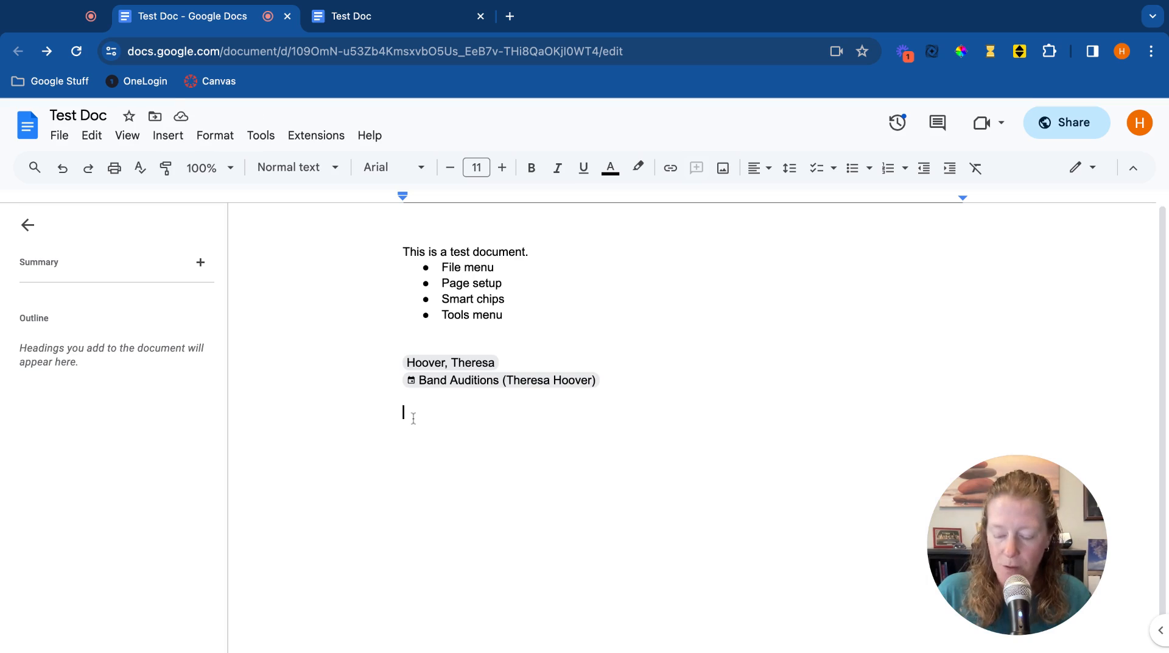
text(https://youtu.be/gvg5qmJ1Jhk)
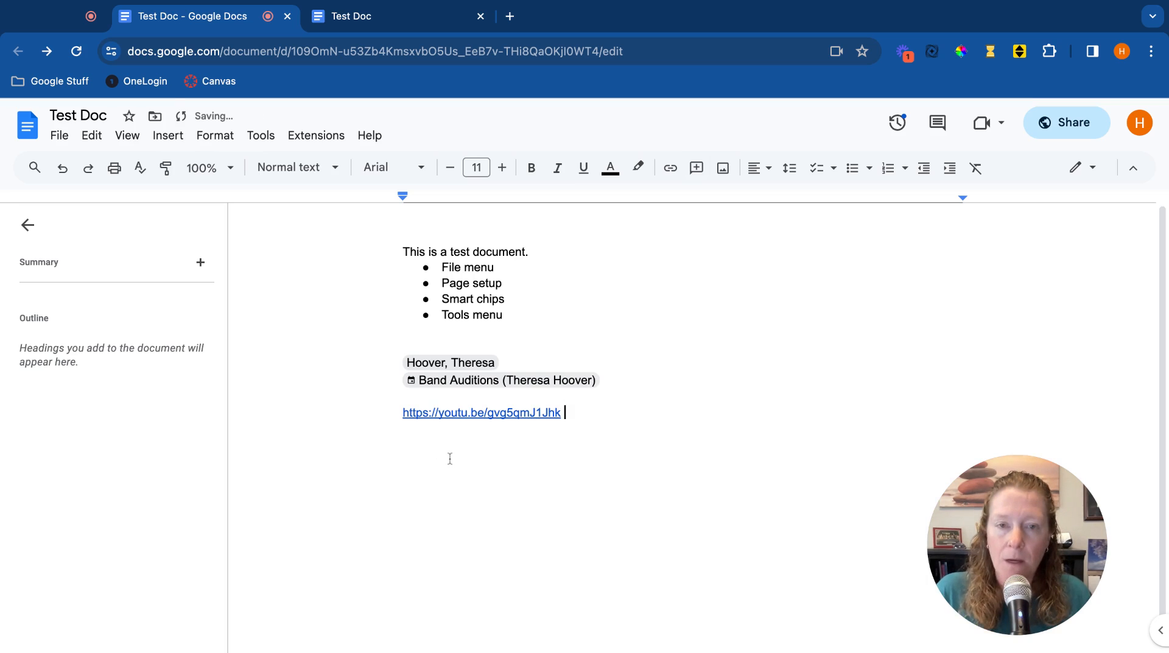
click(487, 413)
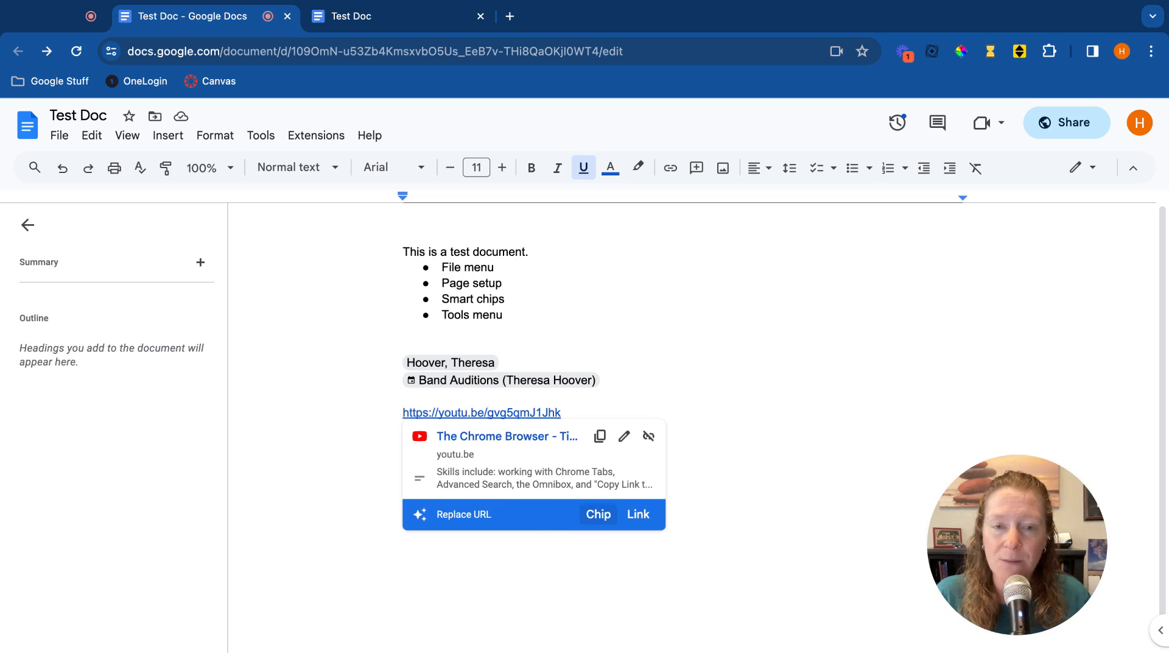
click(598, 514)
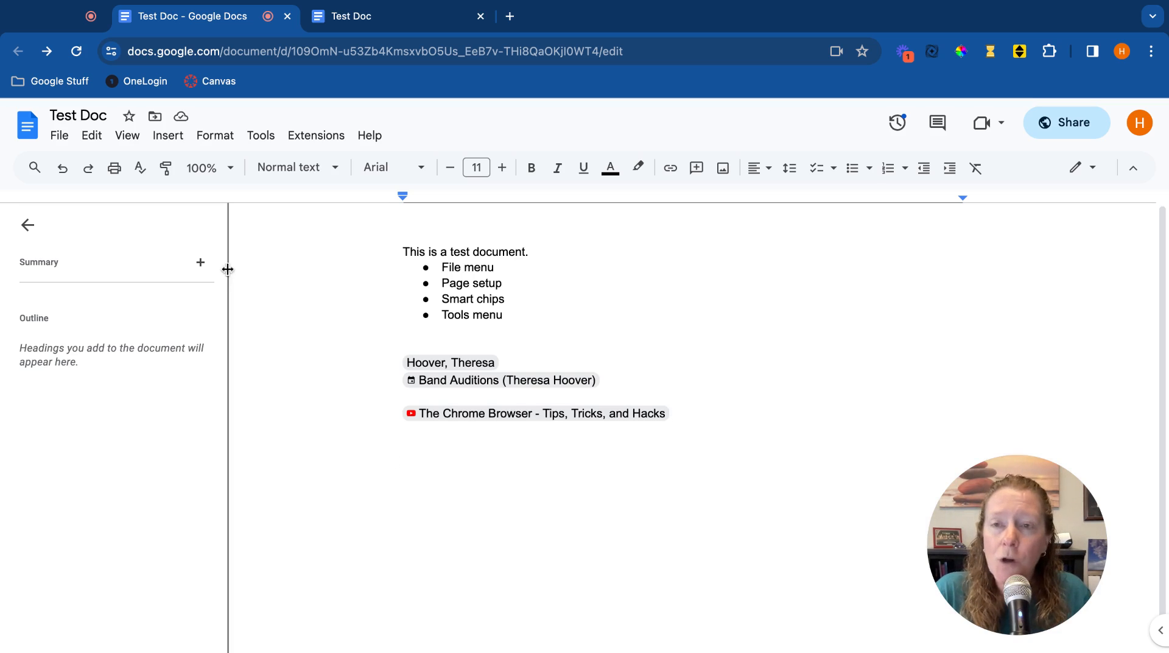
click(169, 137)
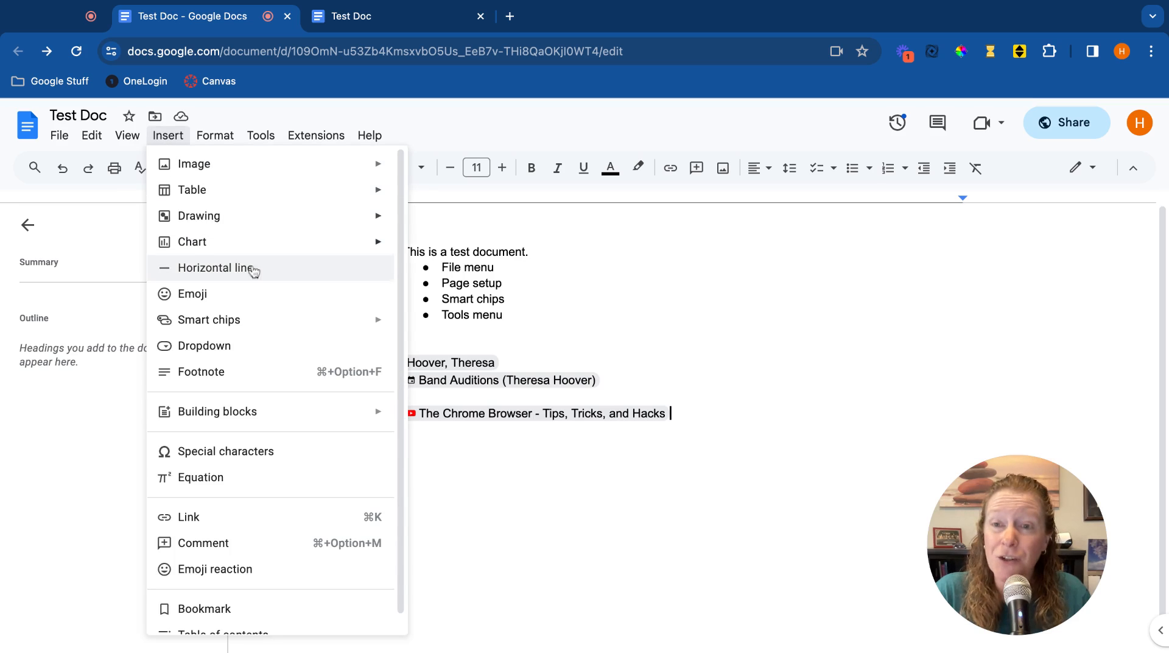
mouse_move(271, 329)
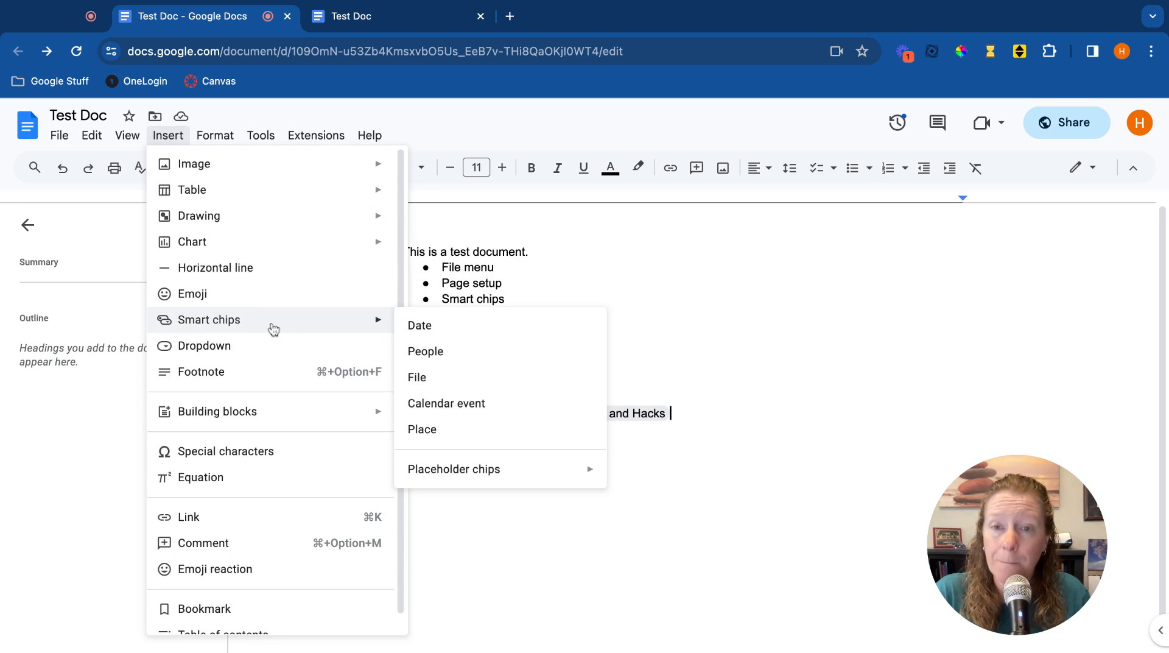
click(705, 373)
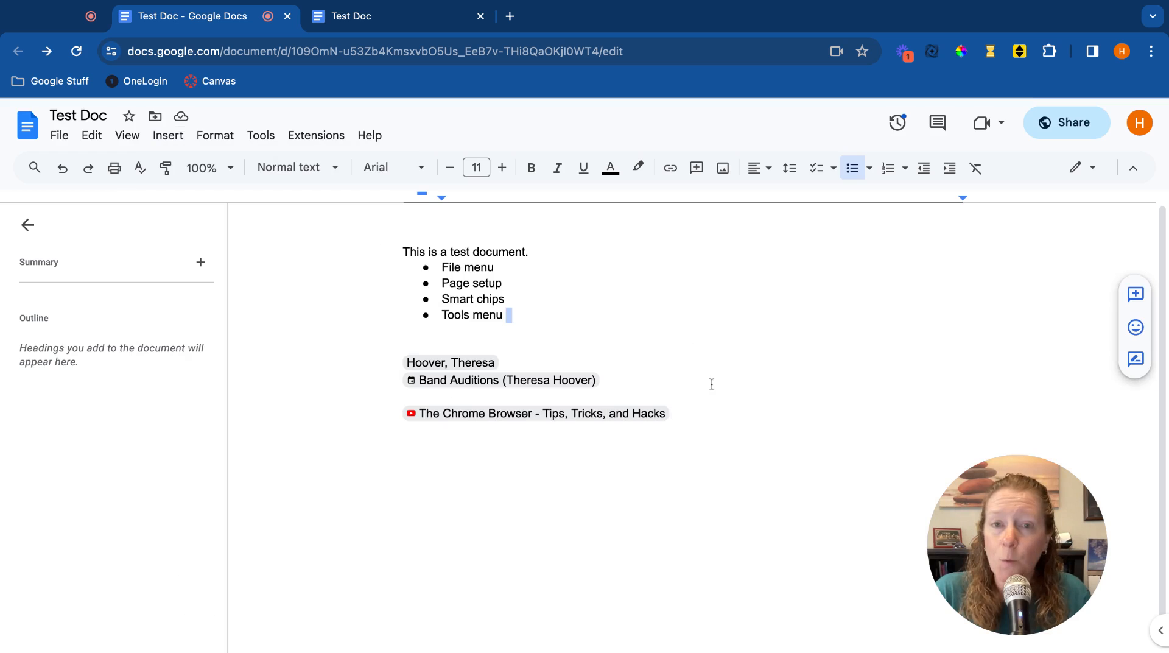
Add two blank lines below the YouTube video chip.
click(713, 416)
key(Return)
key(Return)
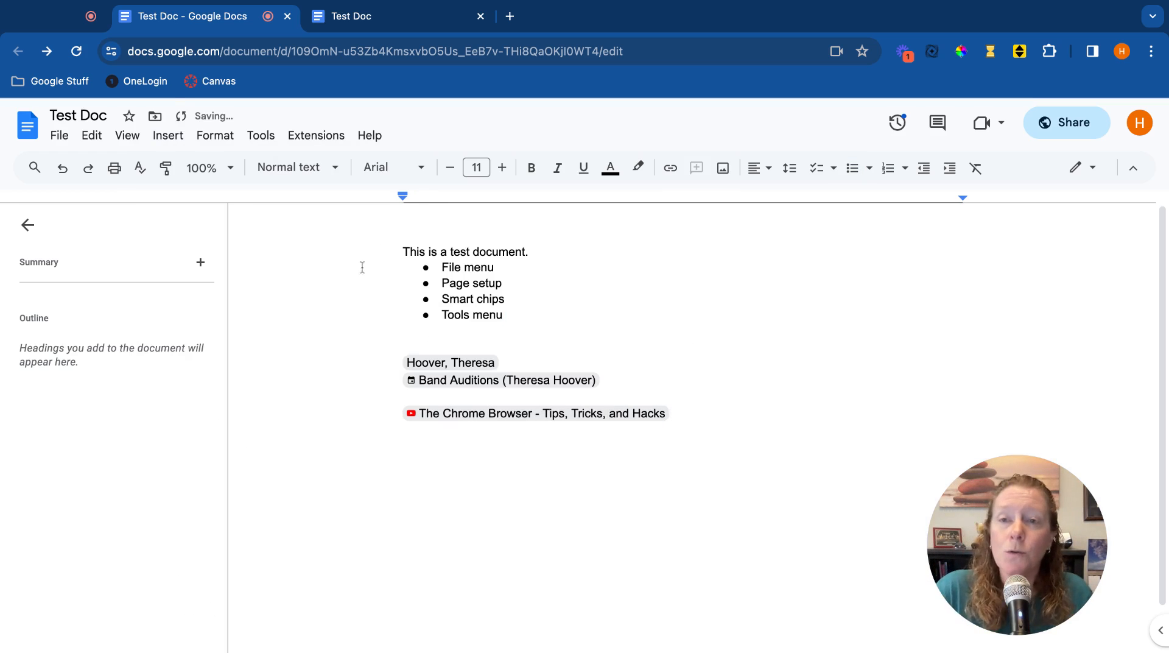
Open the word count and turn on displaying the word count while typing.
click(260, 137)
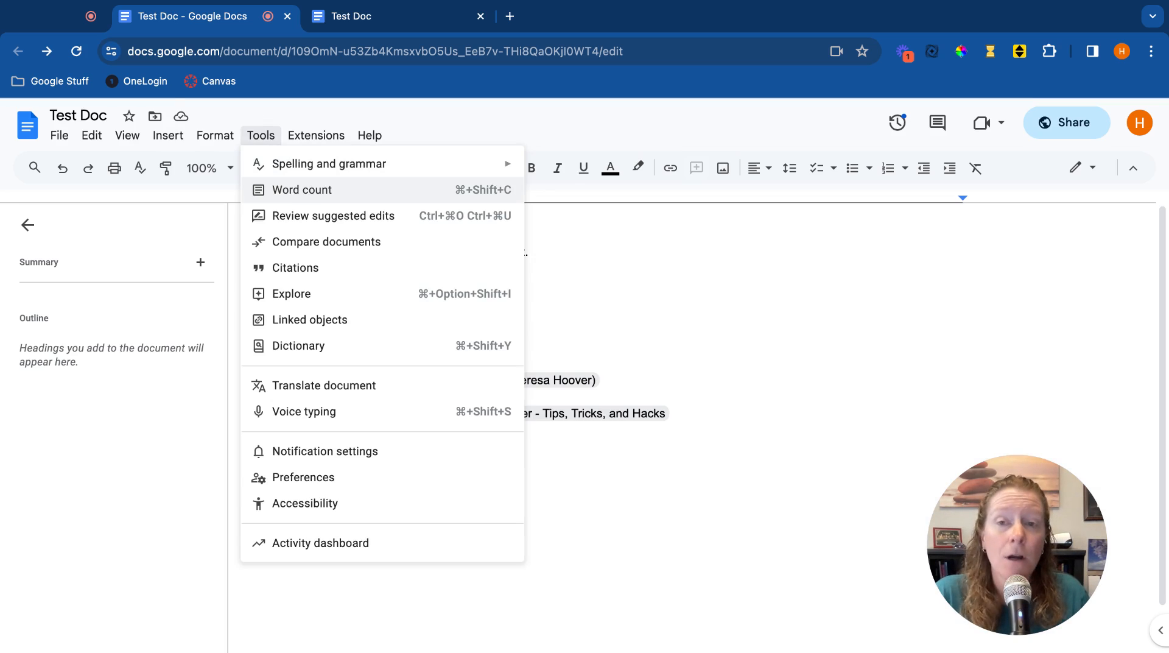
click(513, 190)
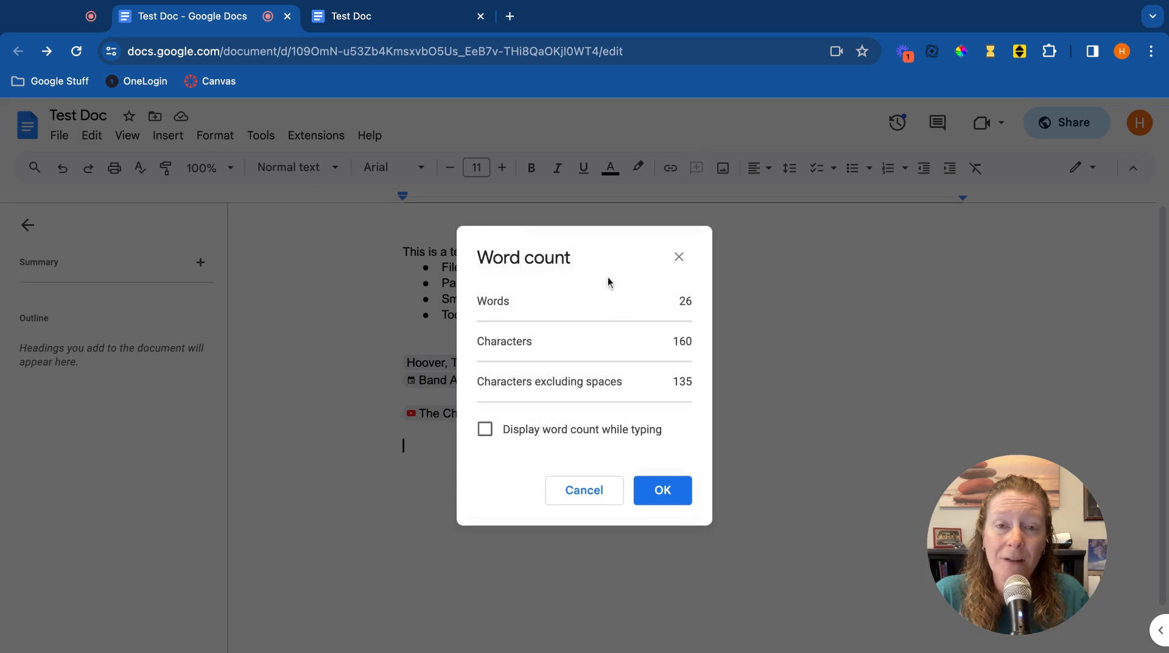
click(485, 431)
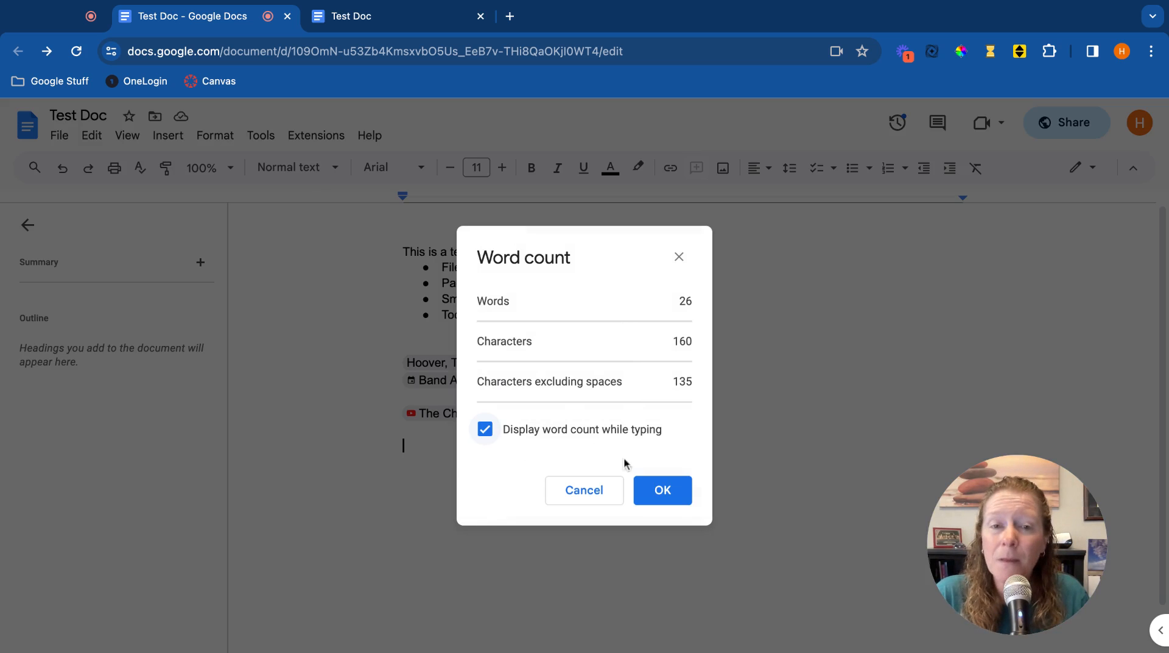
click(675, 498)
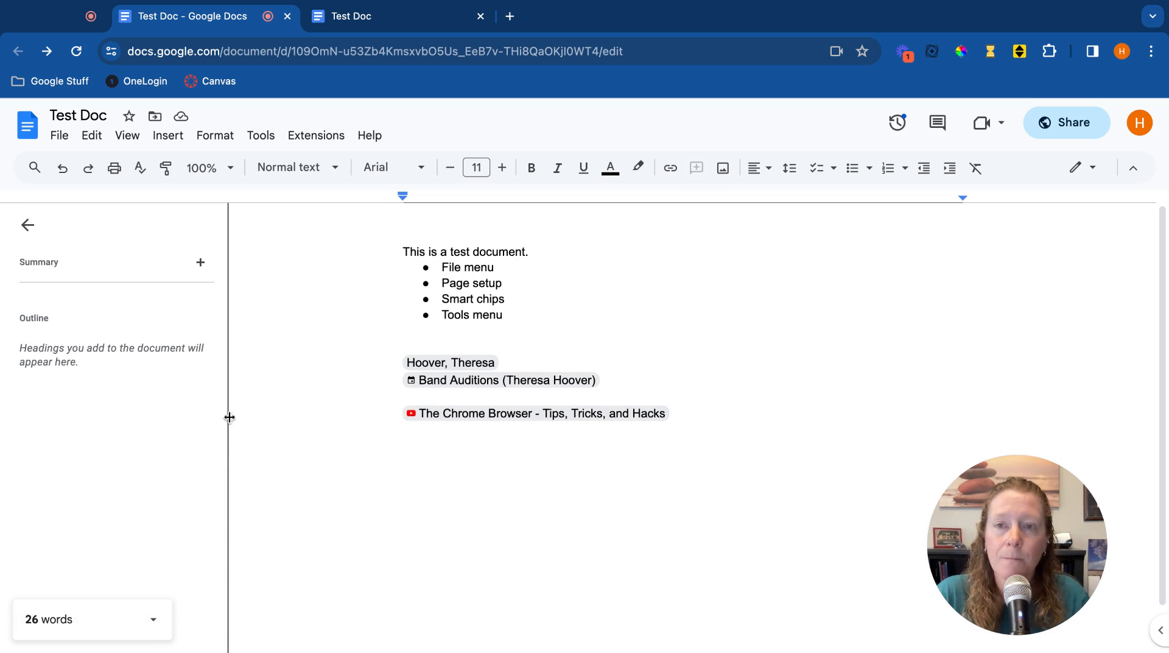
Open the Explore panel and search for puppies.
click(256, 137)
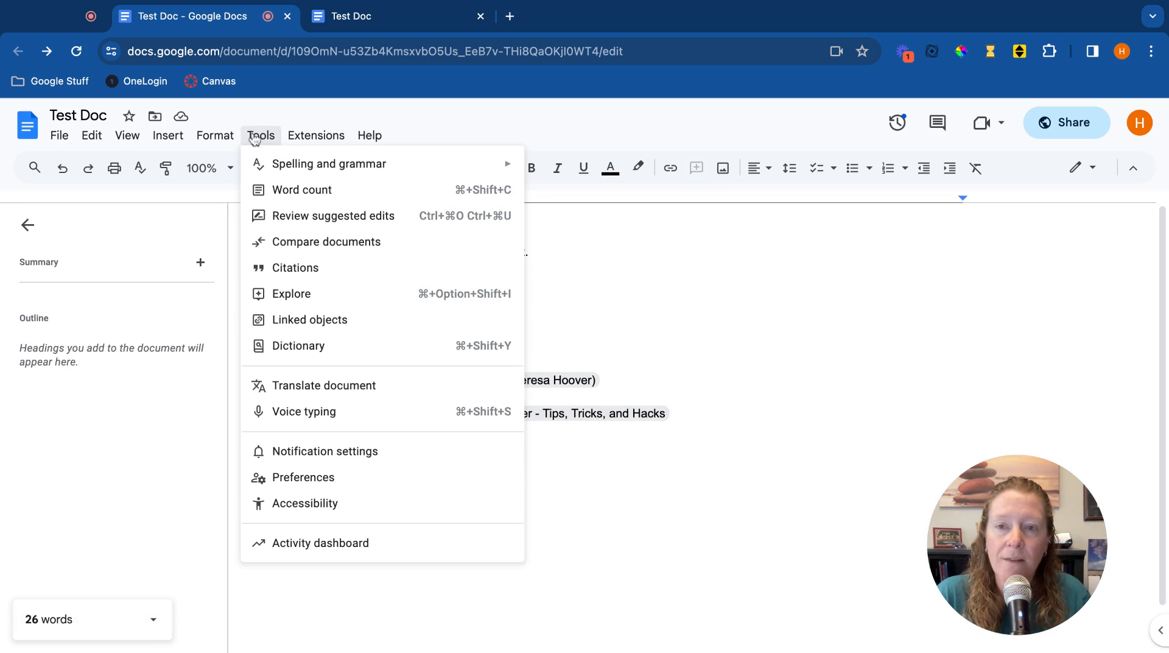
click(321, 297)
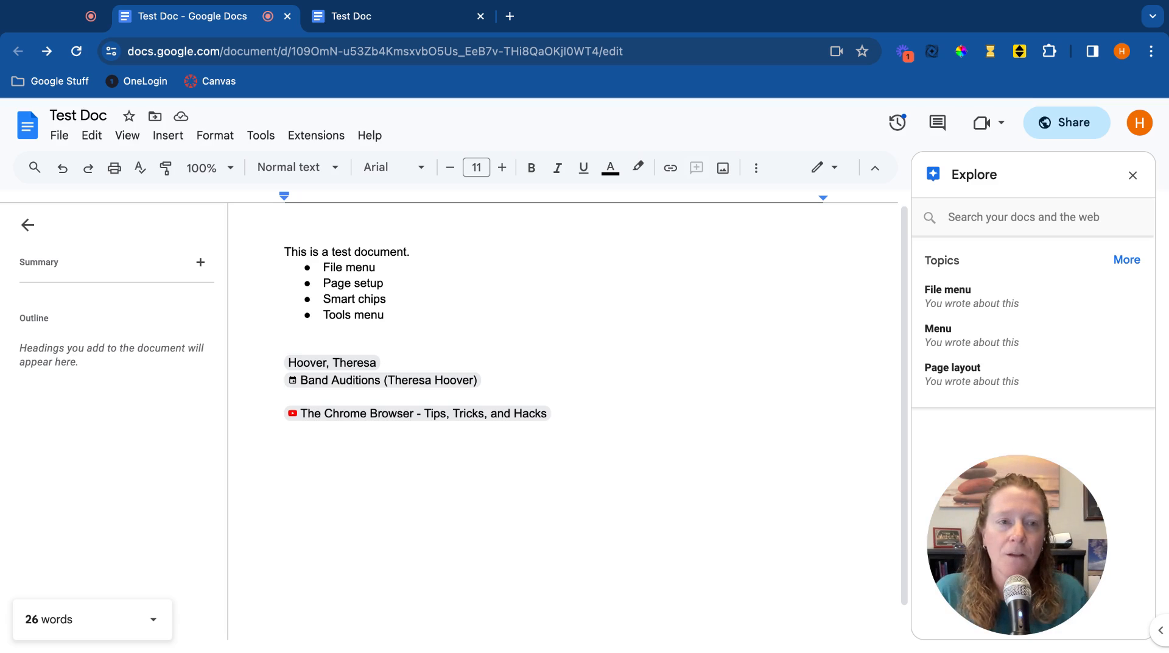
click(1023, 217)
key(Escape)
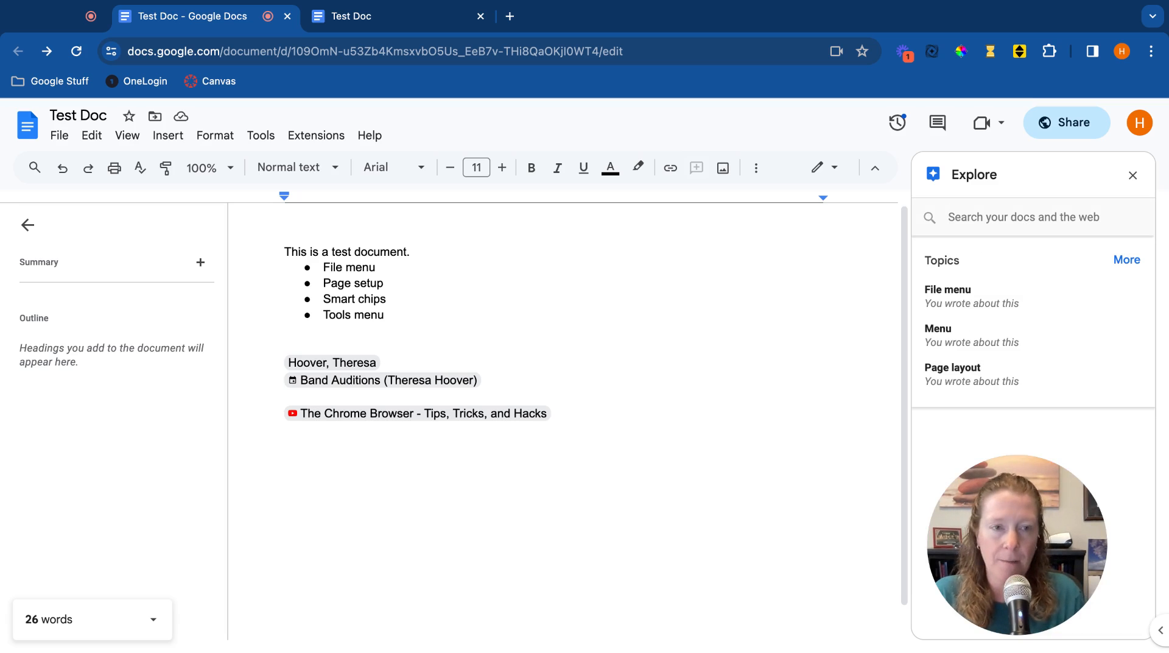
click(1058, 217)
text(p)
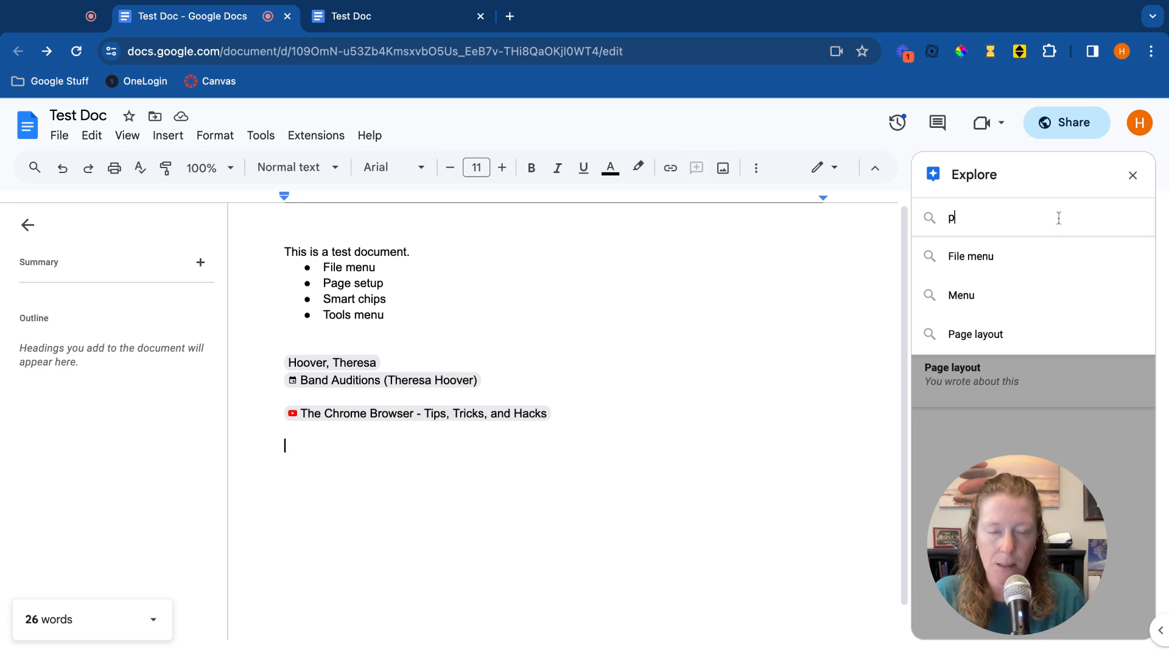
text(uppies)
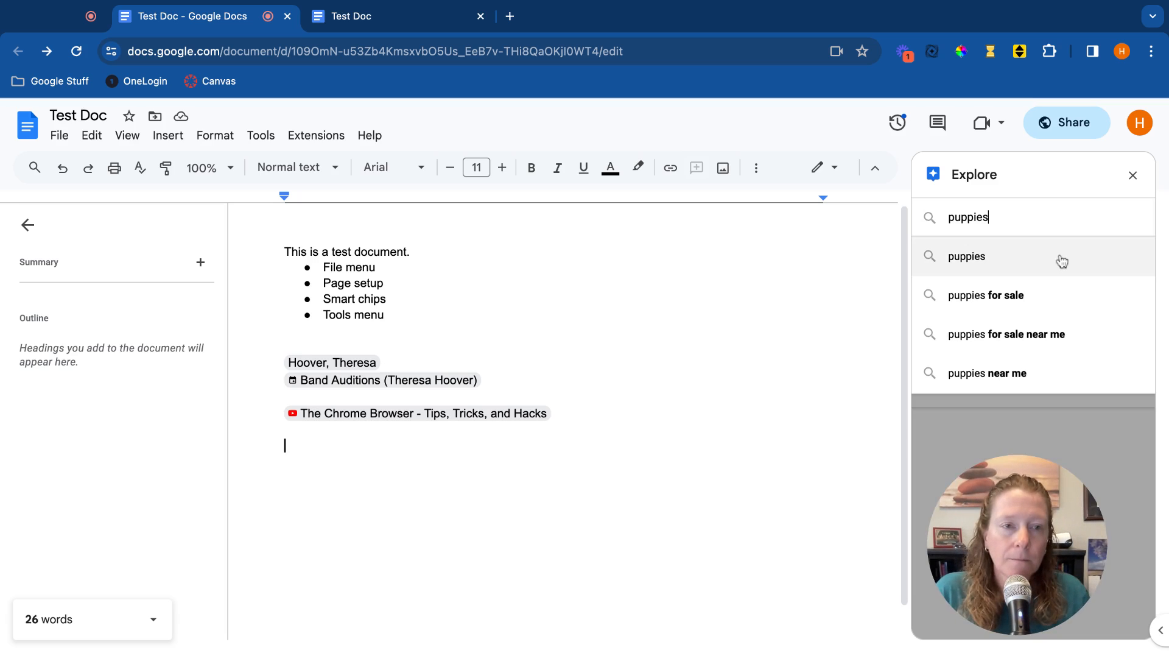
click(1061, 260)
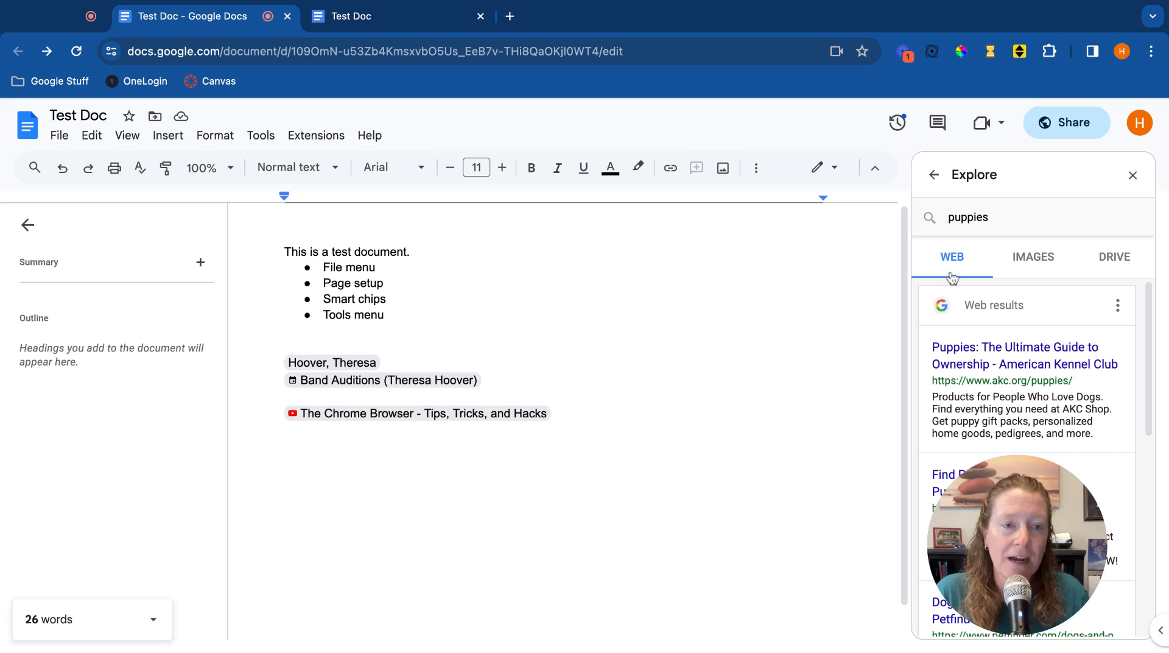
Browse the web, image and Drive results for puppies, then close the Explore panel.
scroll(1083, 418, down, 1)
scroll(1083, 418, down, 5)
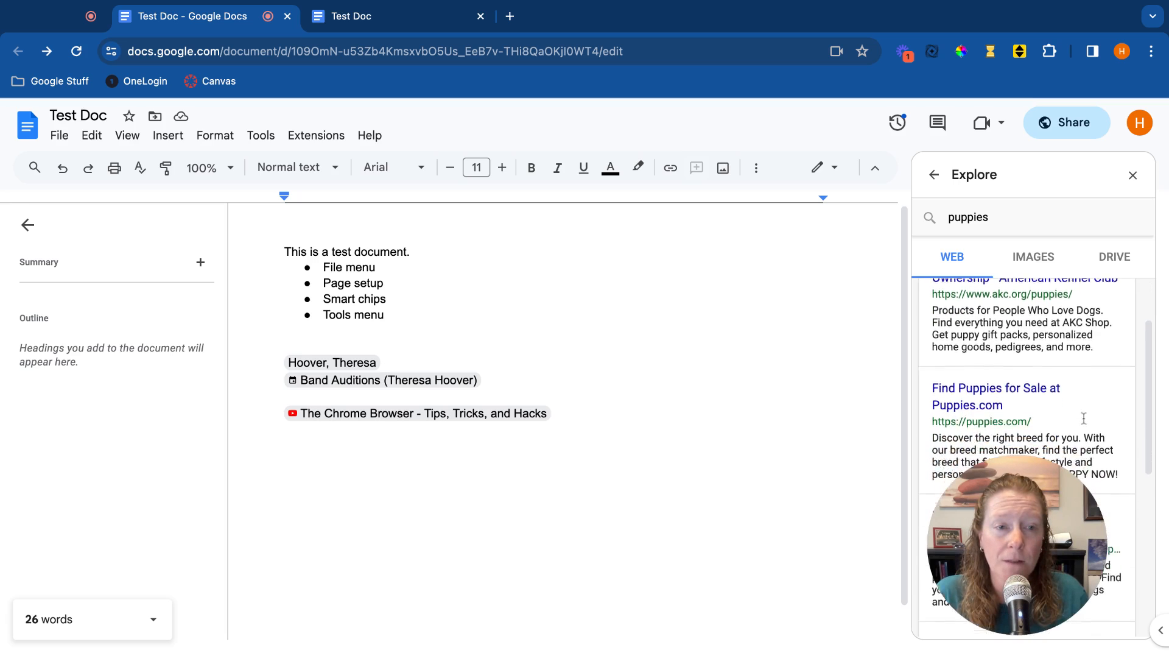
click(1030, 259)
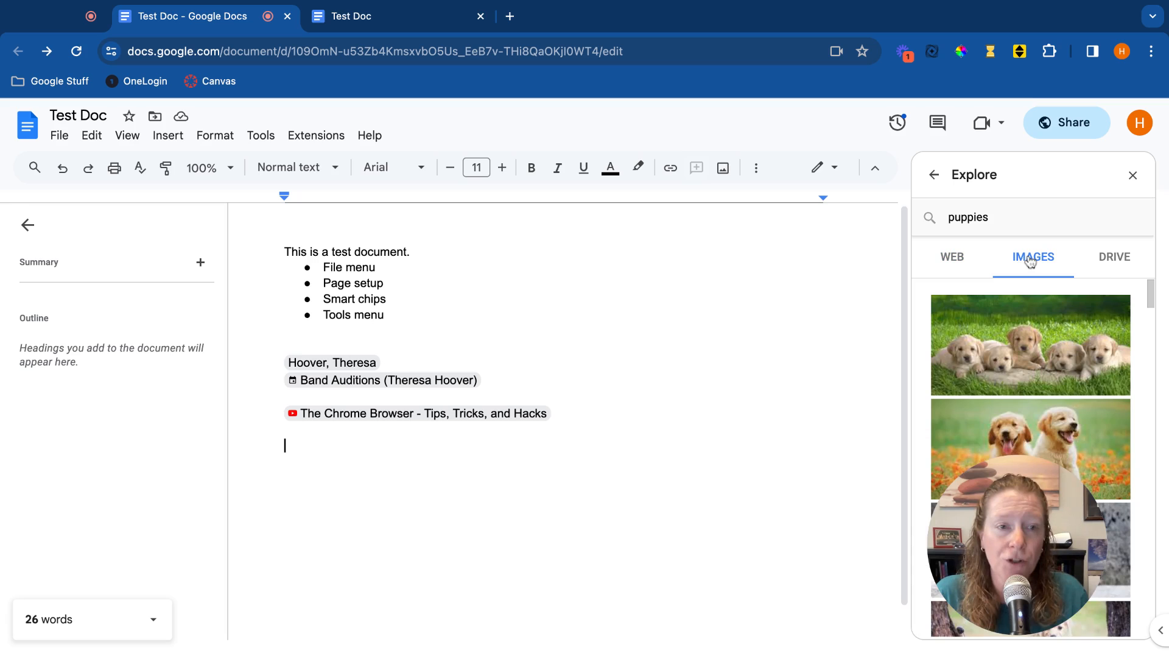
click(1115, 258)
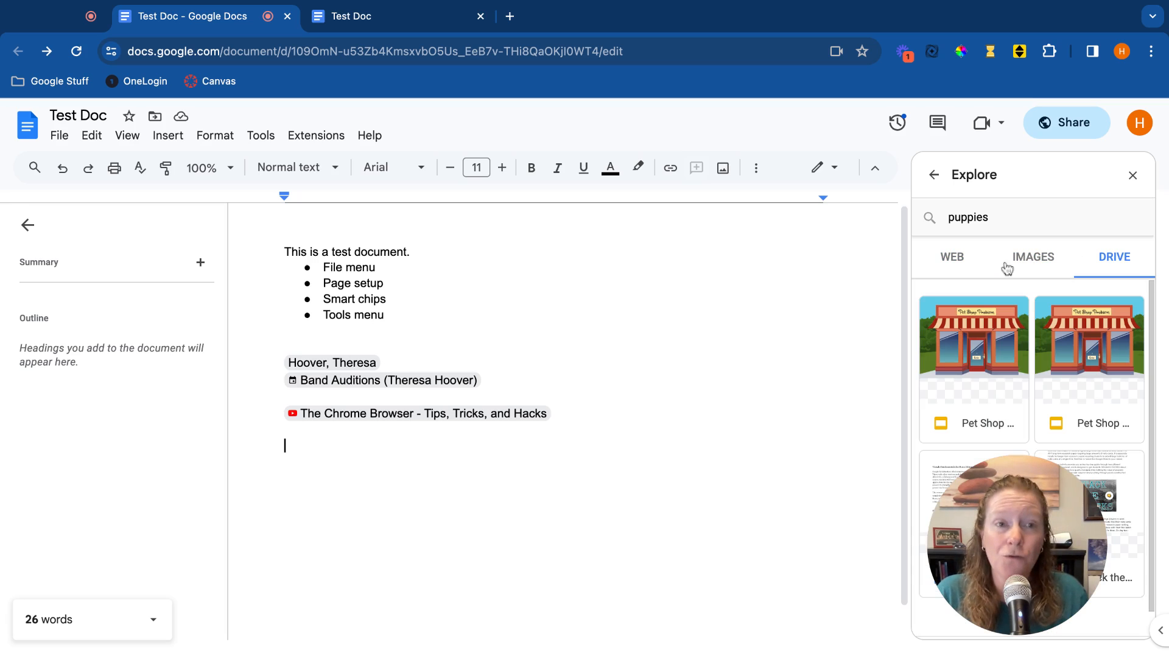
click(964, 263)
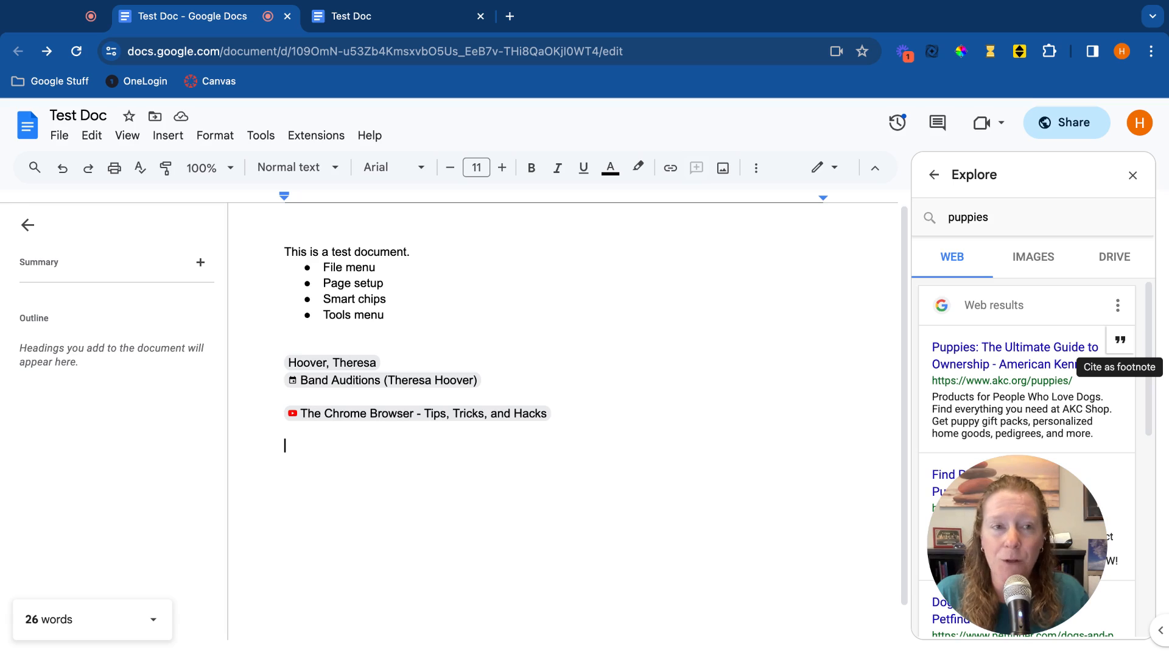
click(1132, 175)
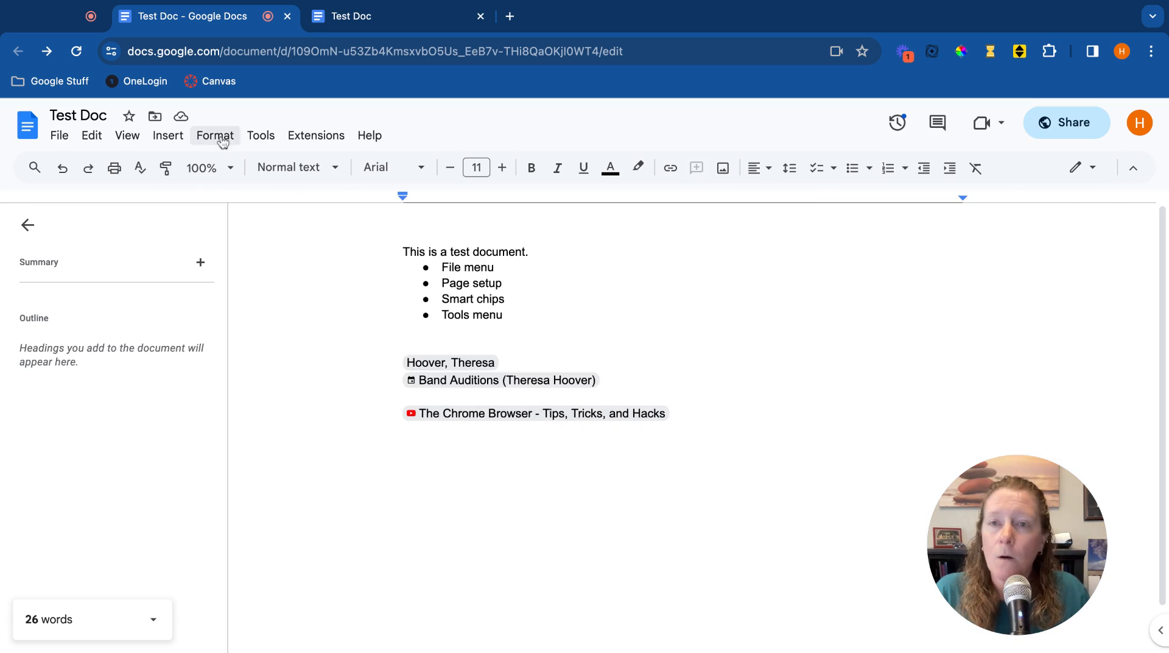
Look up the word explore in the dictionary, then close the dictionary panel.
click(267, 137)
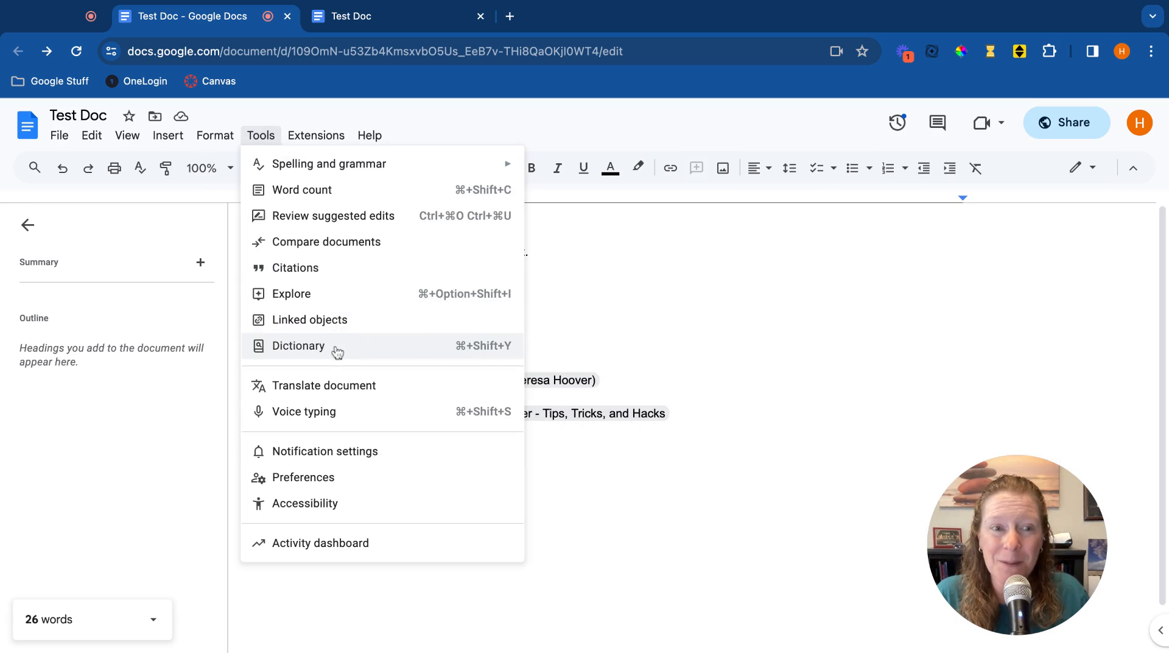
click(299, 346)
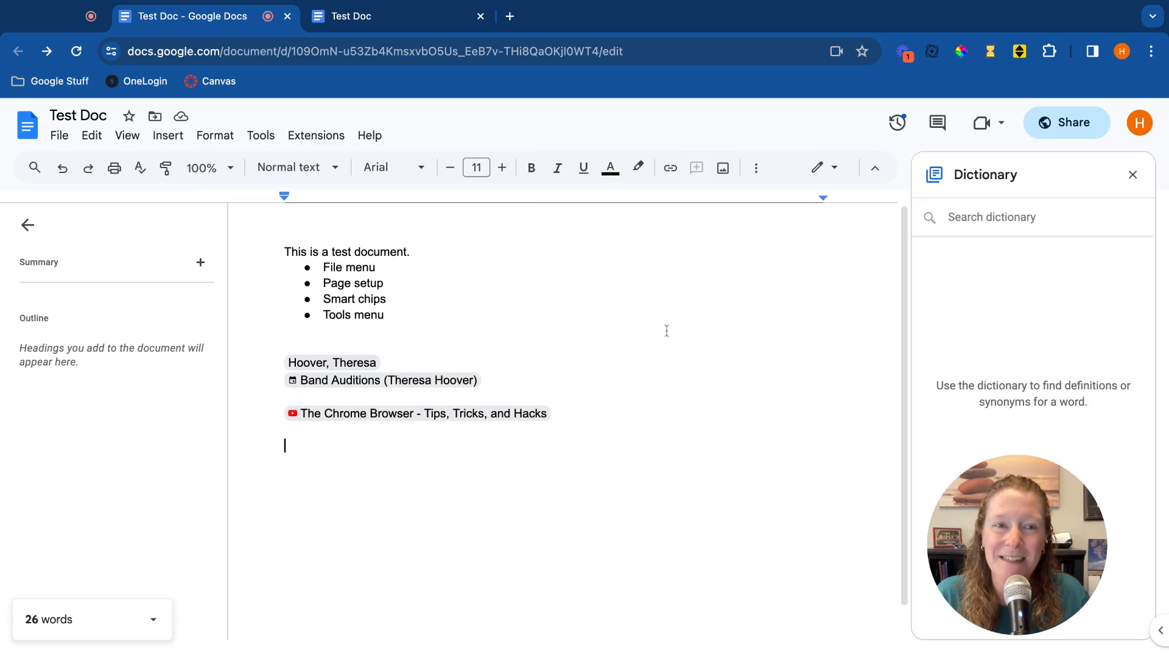
text(explore)
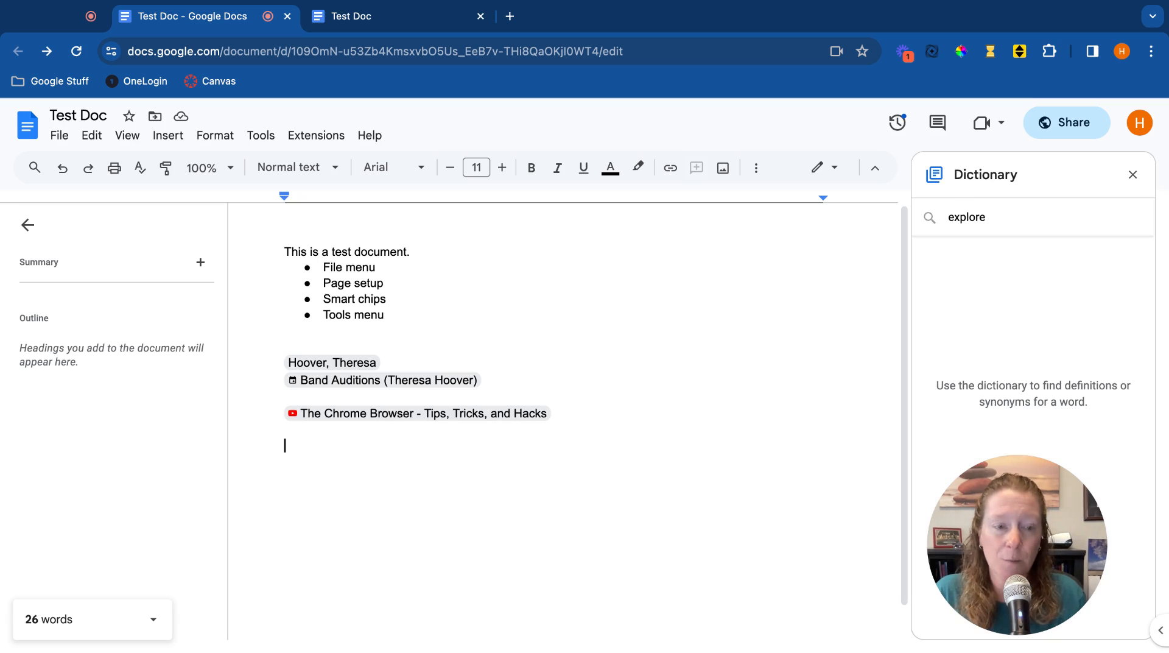
key(Return)
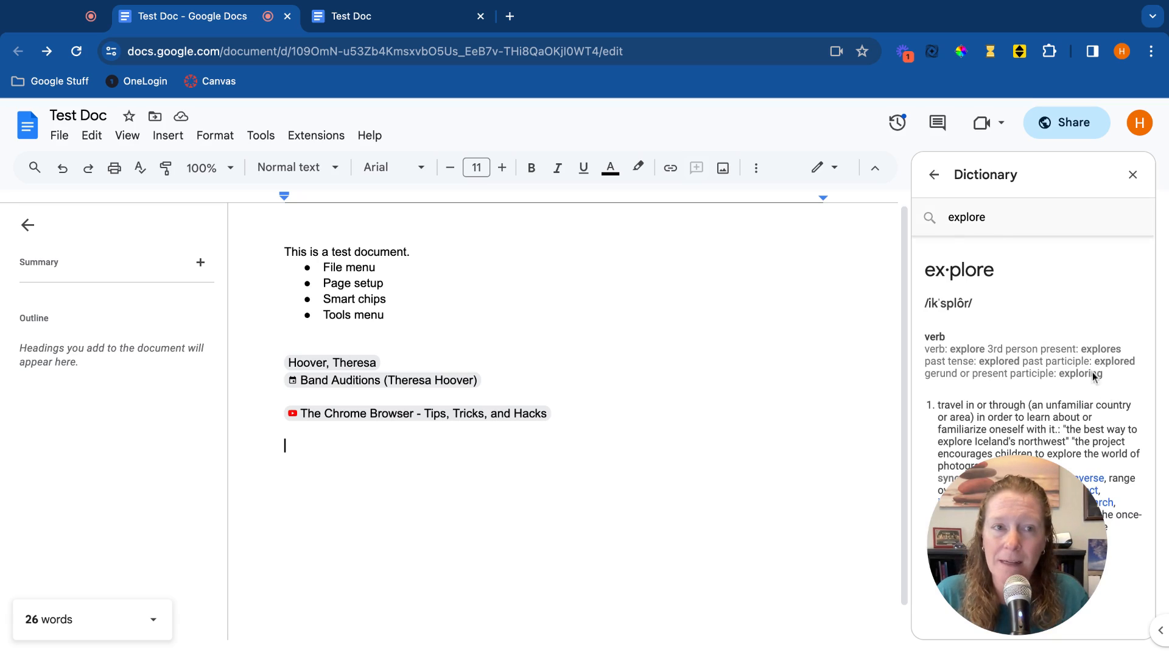
click(1134, 176)
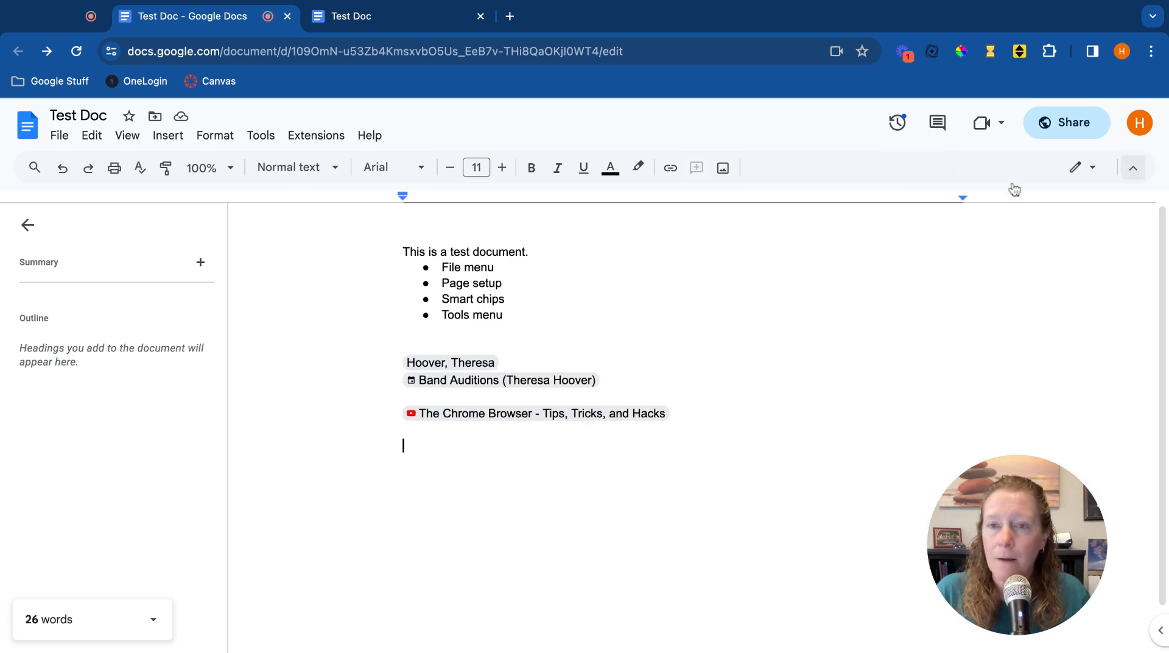
Create a translated copy of the document in Arabic.
click(255, 138)
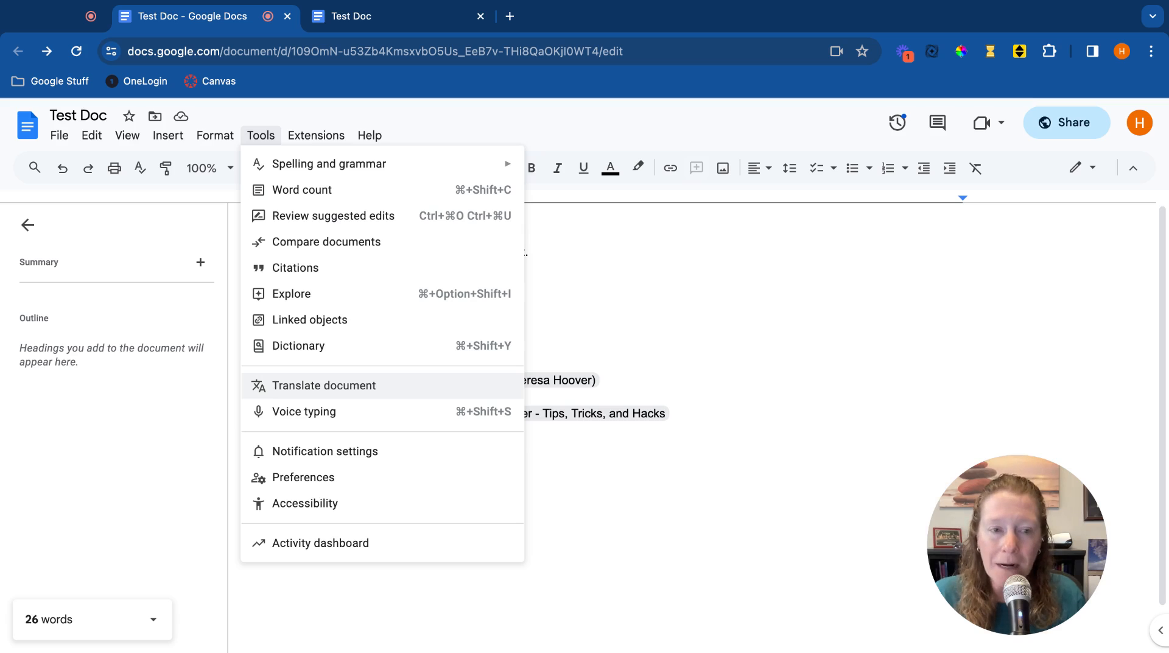
click(324, 385)
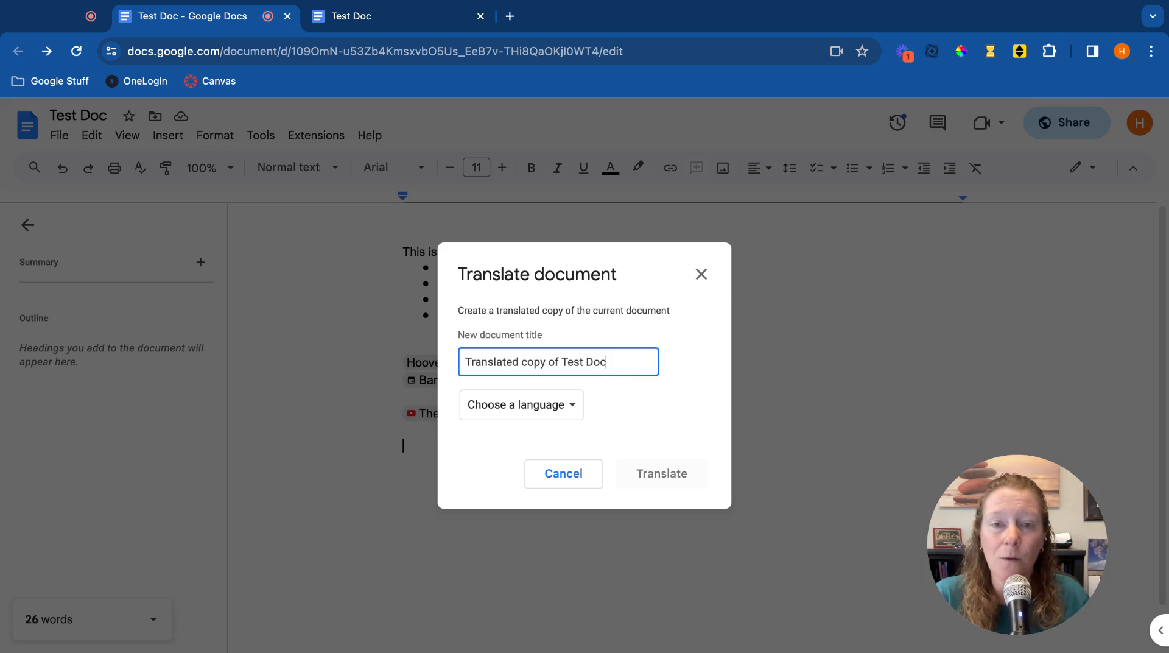
click(570, 412)
scroll(579, 475, down, 5)
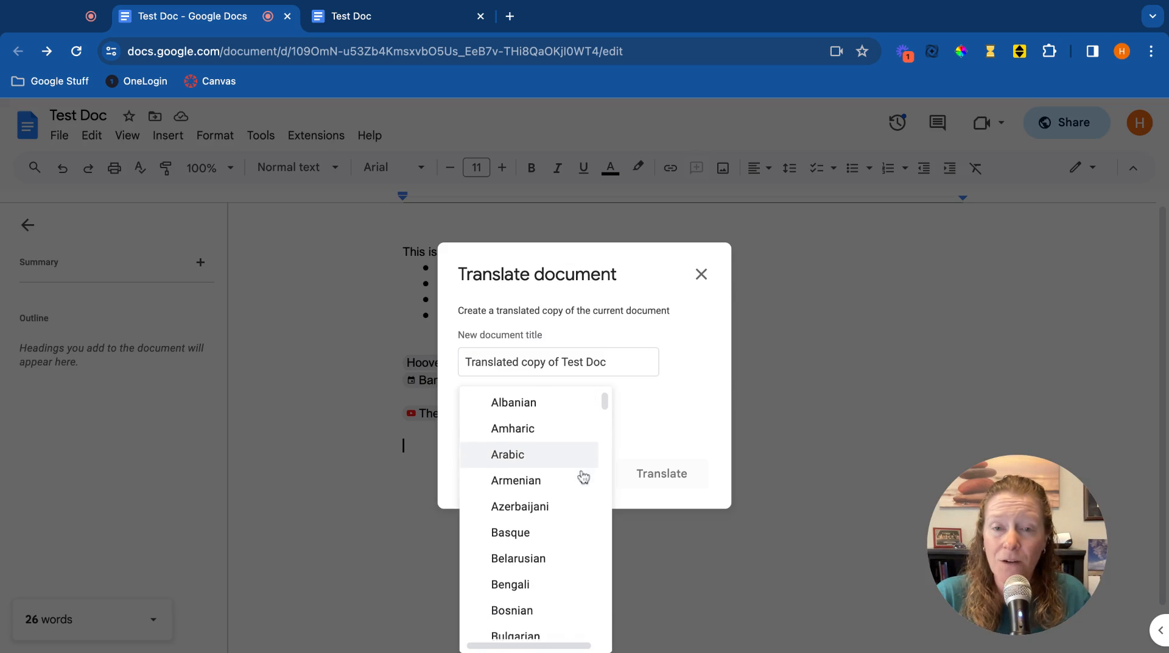
scroll(581, 476, down, 8)
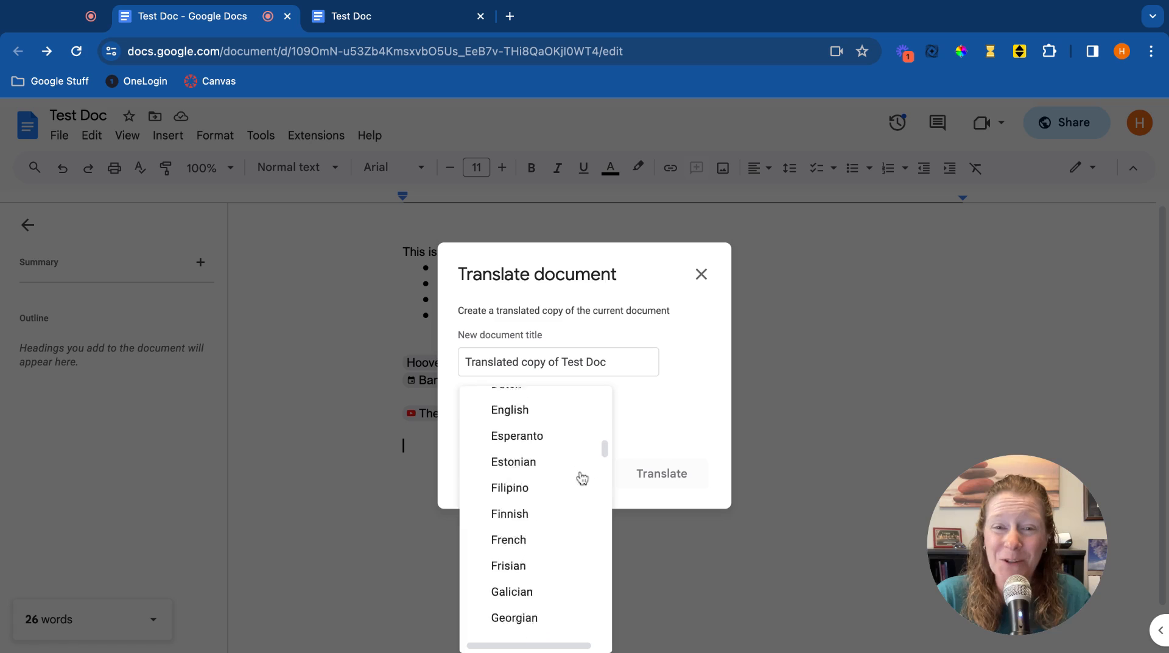
scroll(582, 476, down, 4)
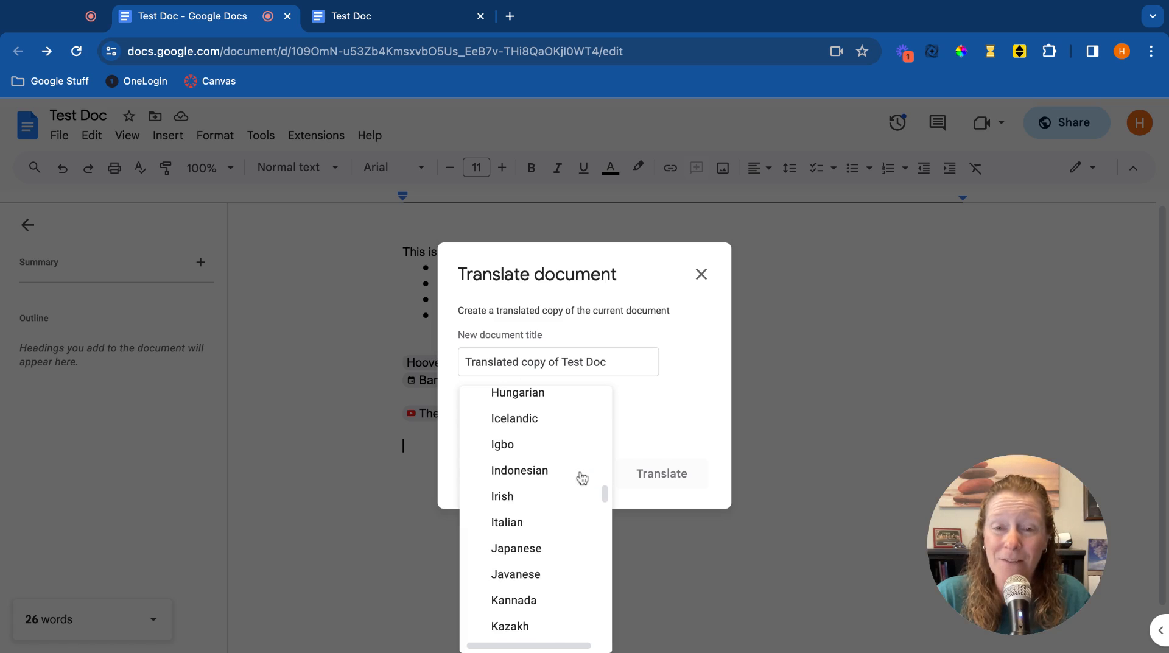
scroll(529, 475, down, 3)
scroll(529, 478, up, 12)
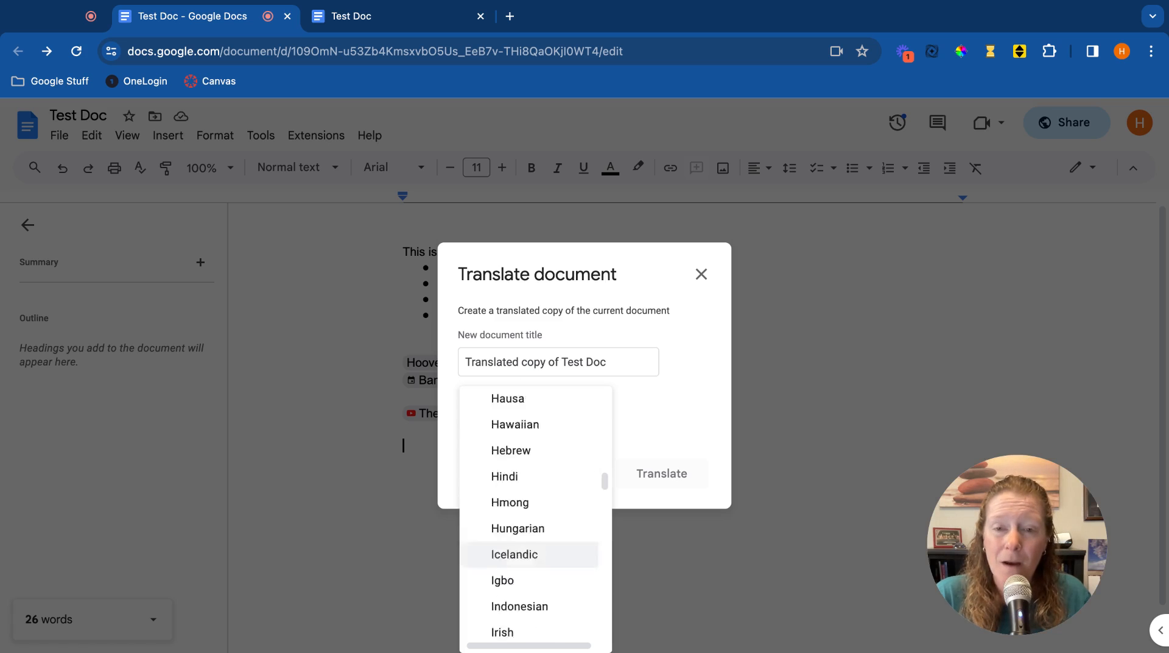
scroll(530, 479, up, 4)
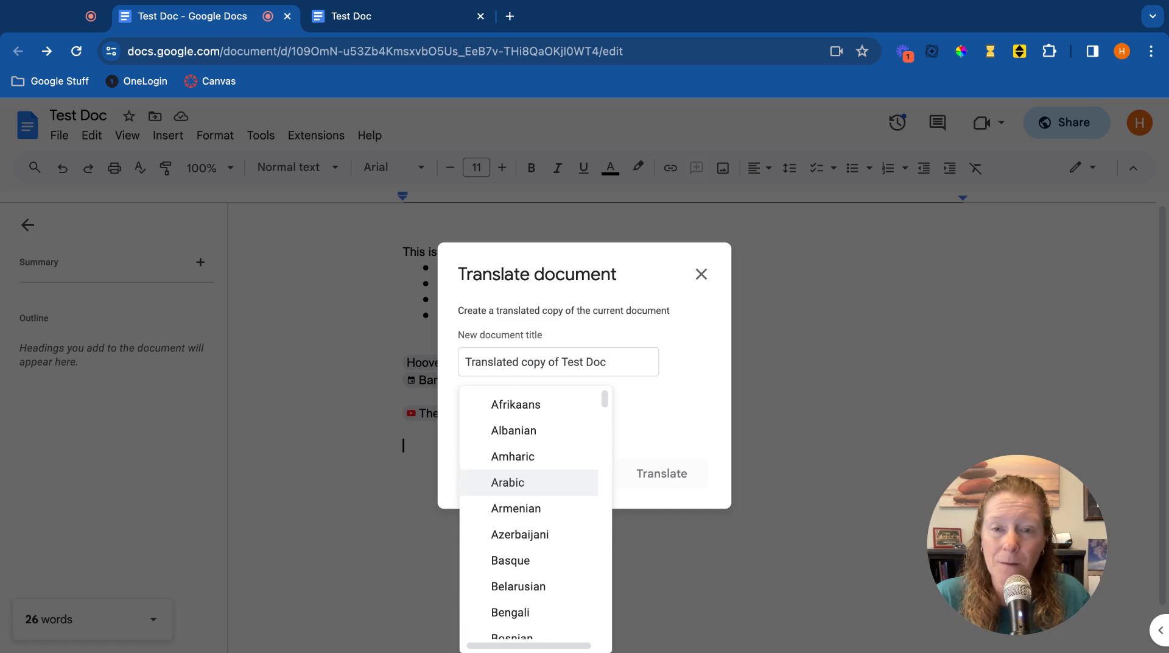
click(517, 483)
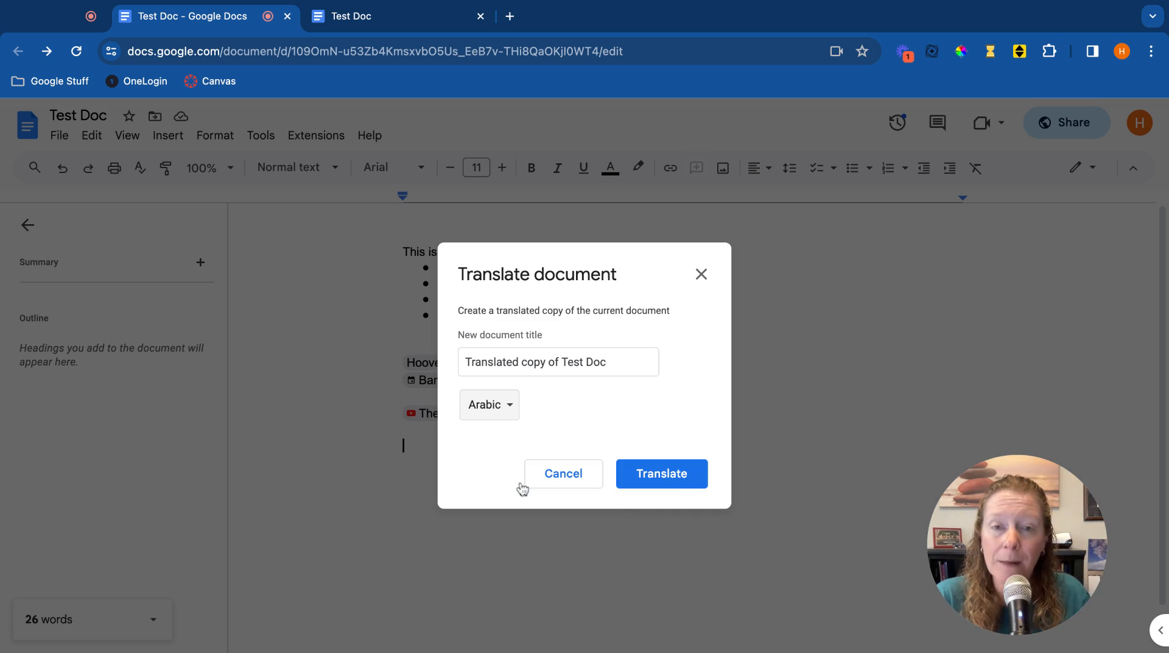
click(676, 484)
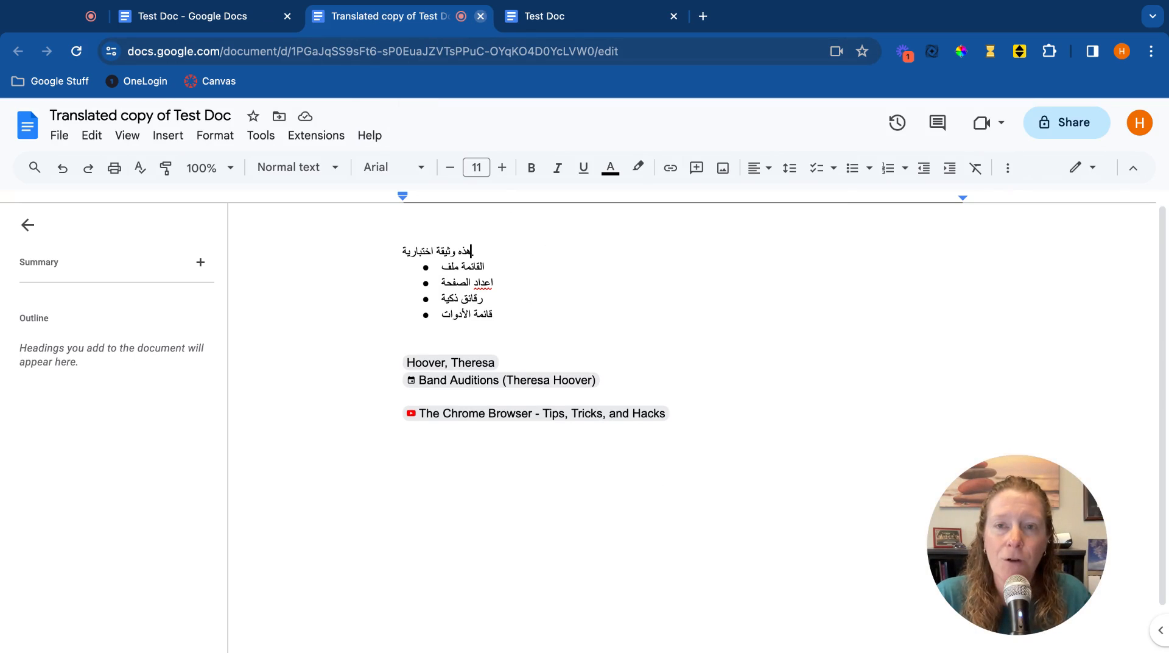
Close the translated copy's tab and open Preferences to review the General options.
click(481, 16)
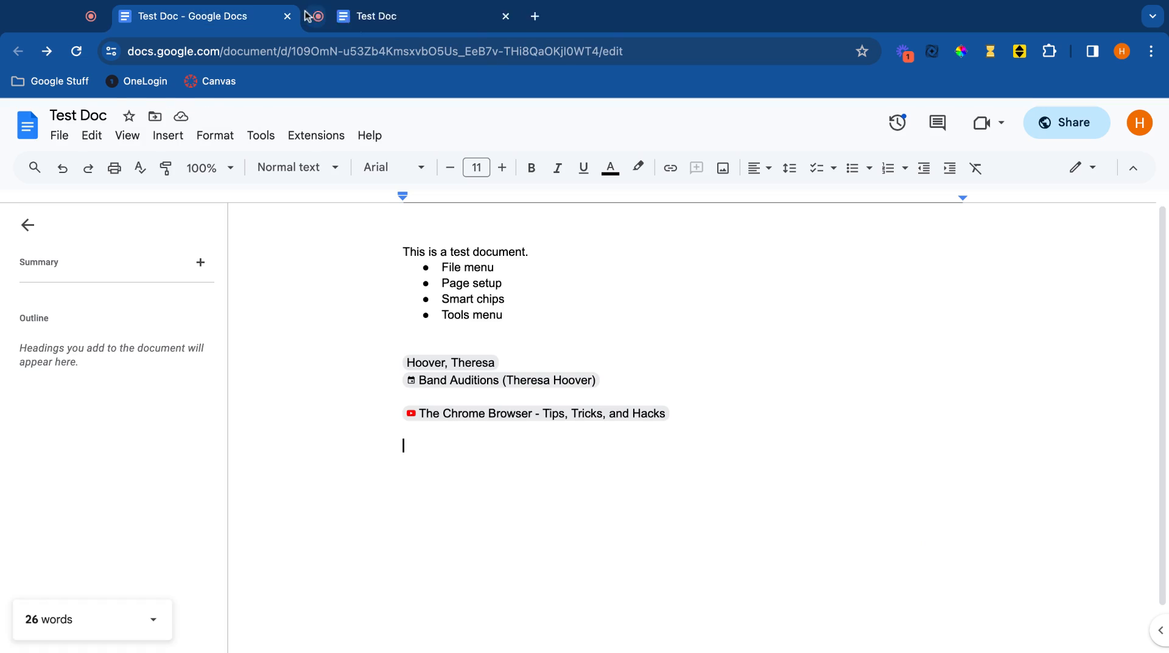
click(256, 135)
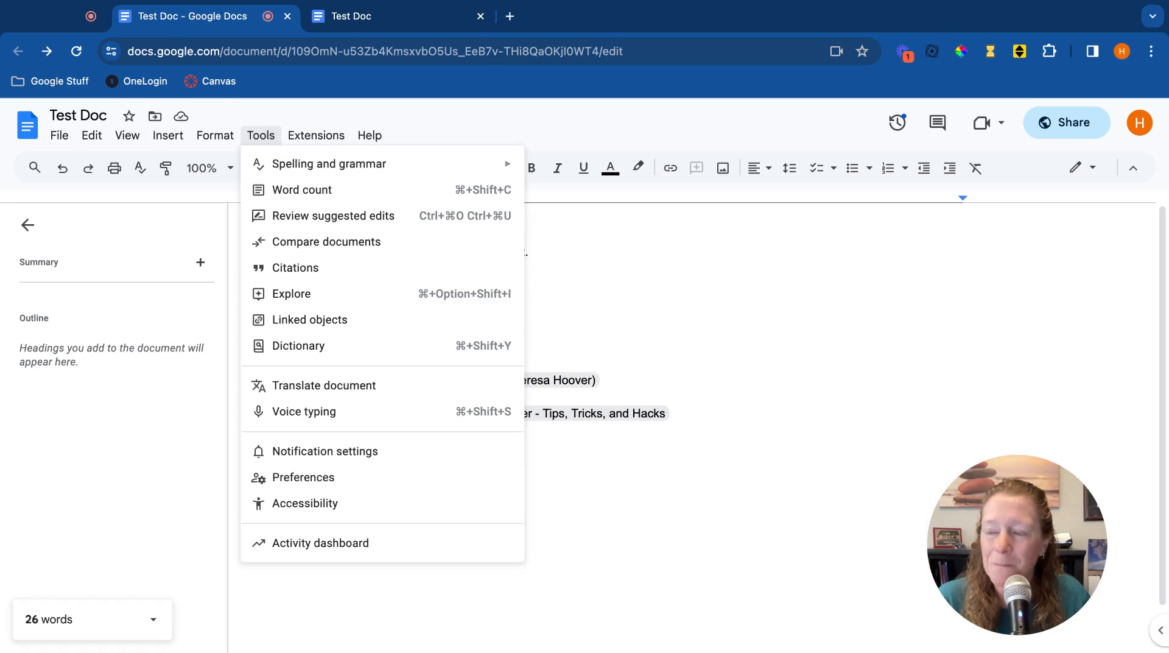
click(351, 486)
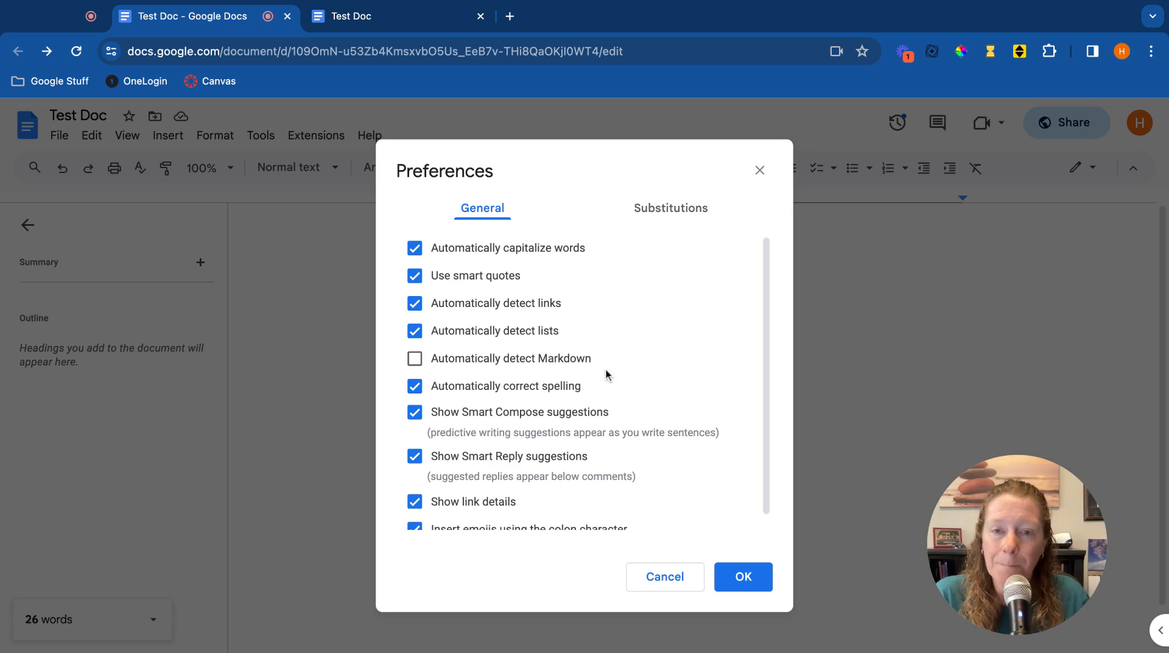
scroll(606, 380, down, 1)
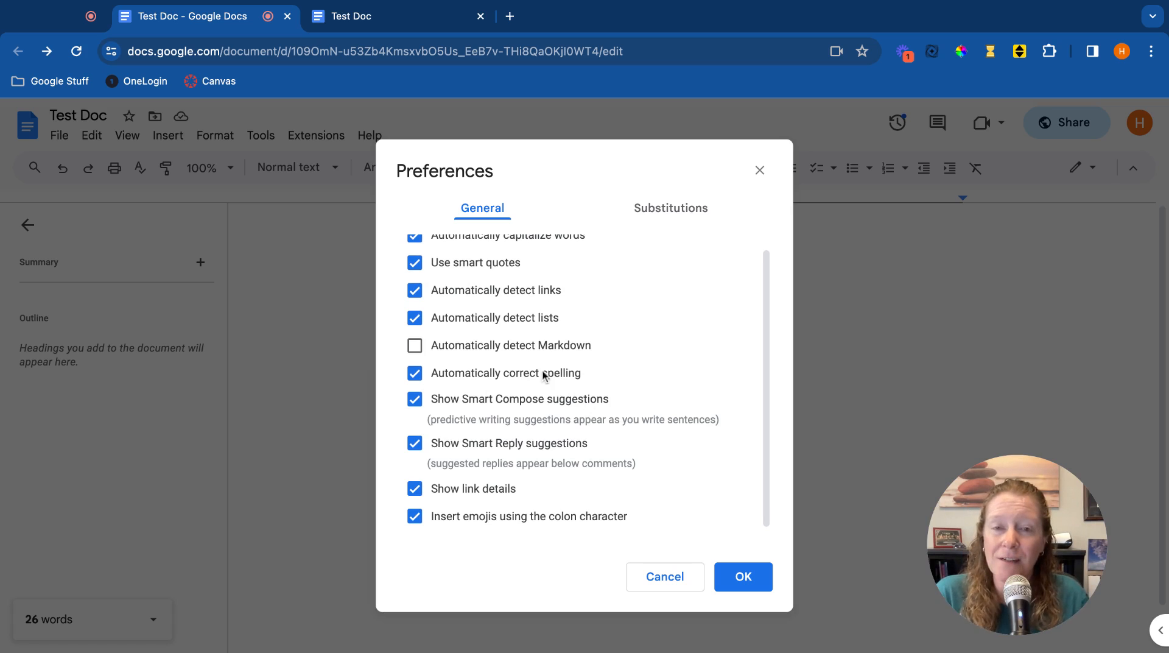
Browse the list of automatic substitutions in the Preferences dialog.
click(670, 213)
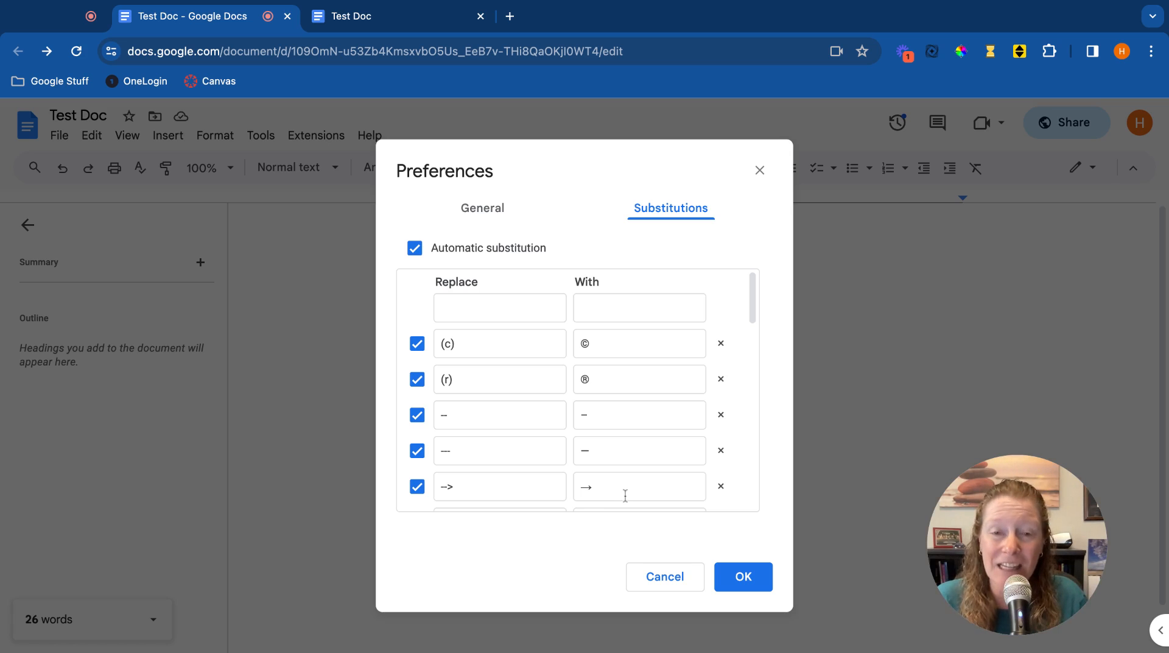
scroll(566, 470, down, 8)
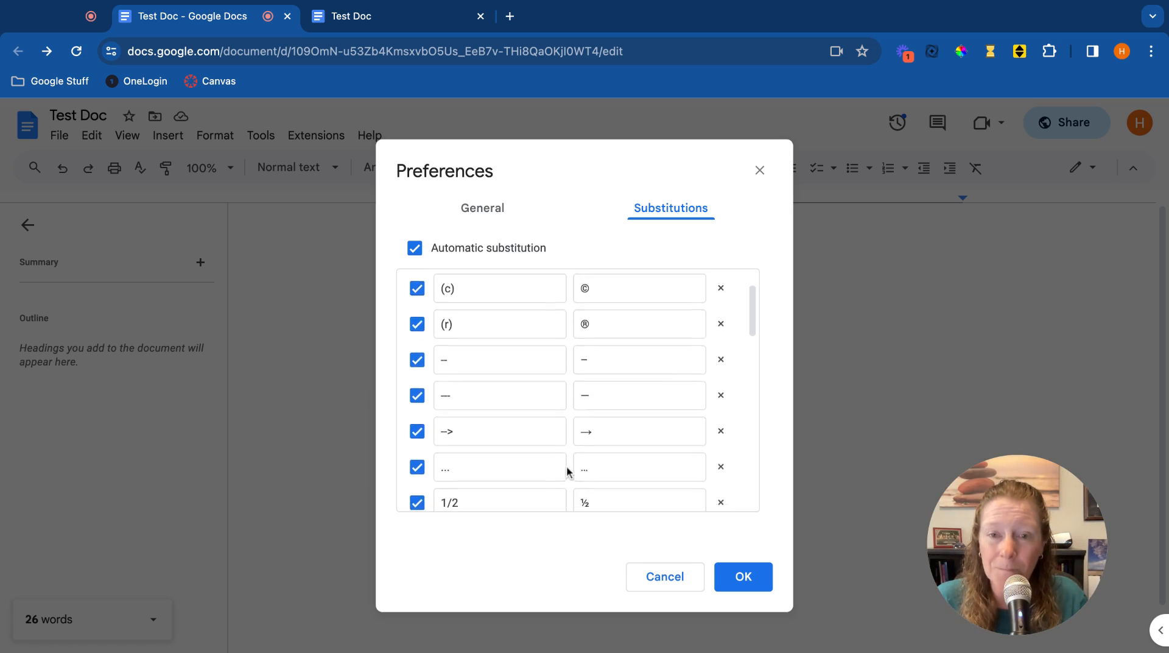
scroll(567, 469, up, 2)
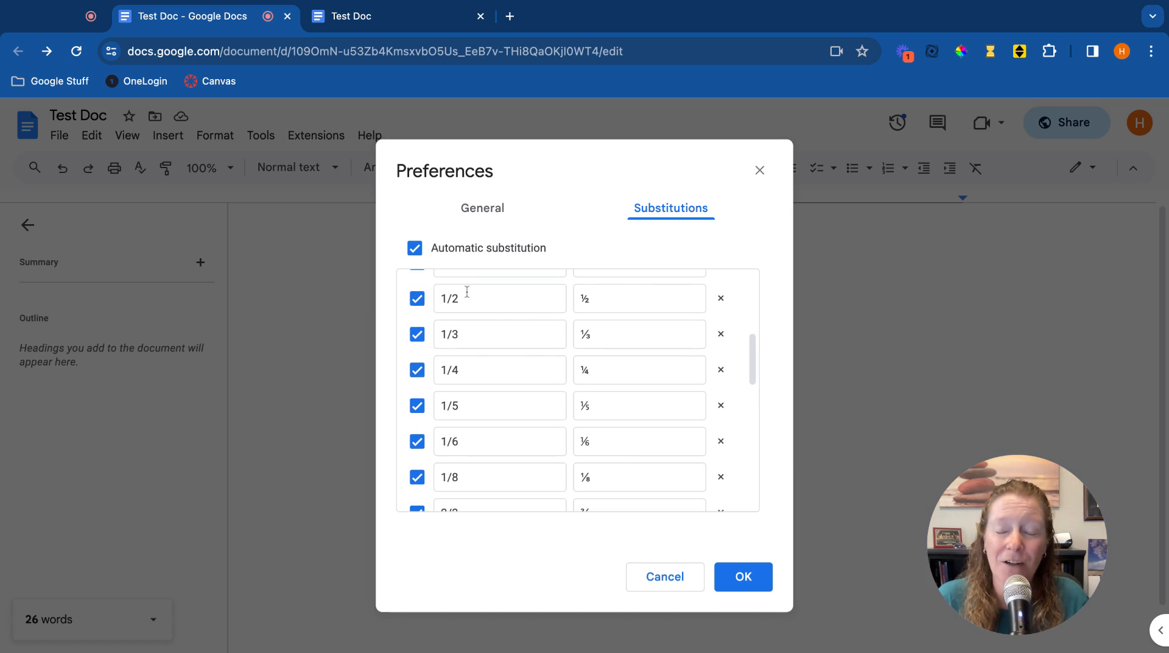
scroll(516, 426, down, 1)
scroll(516, 424, down, 2)
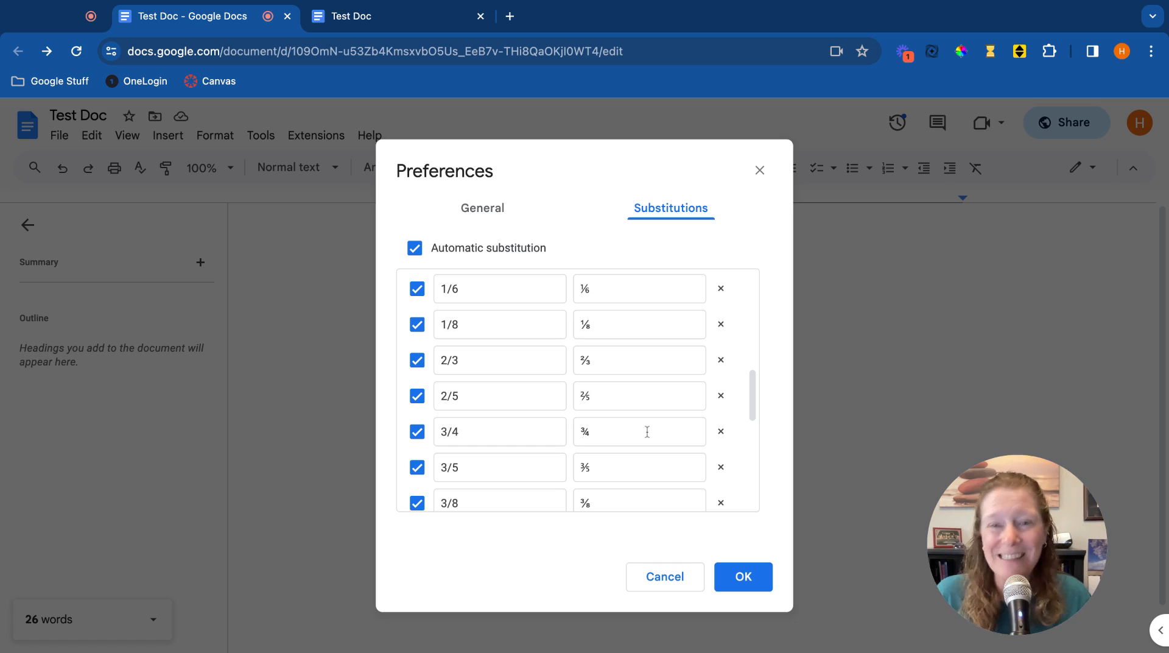
scroll(522, 421, down, 5)
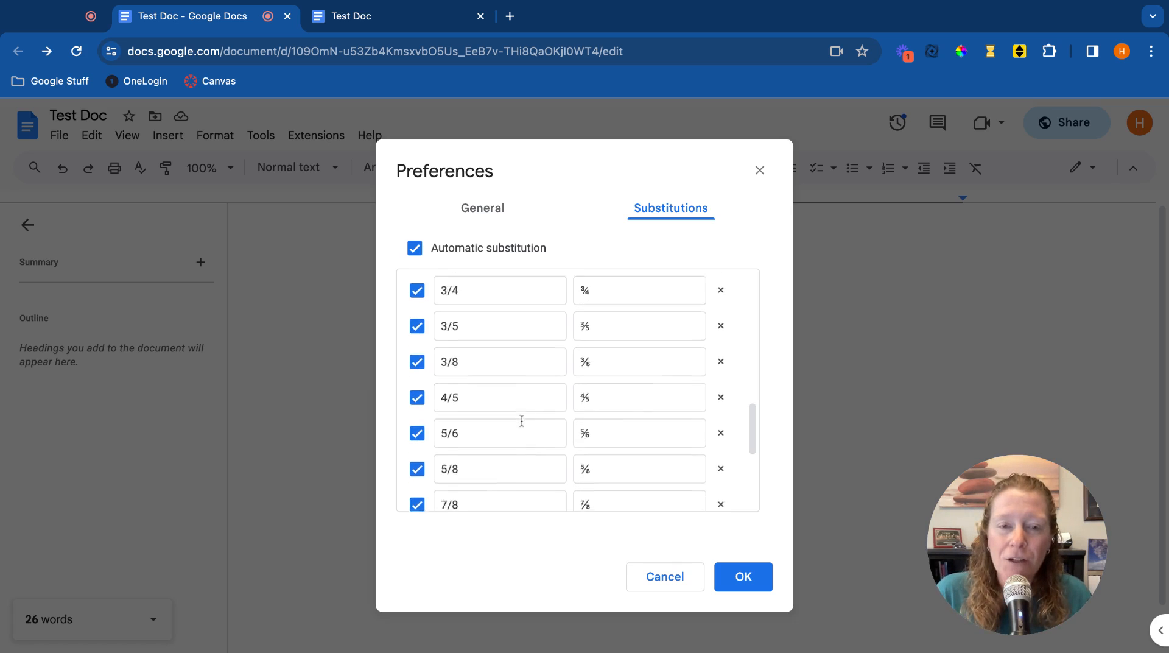
Return to the General preferences, review them, and close the Preferences dialog with OK.
click(501, 205)
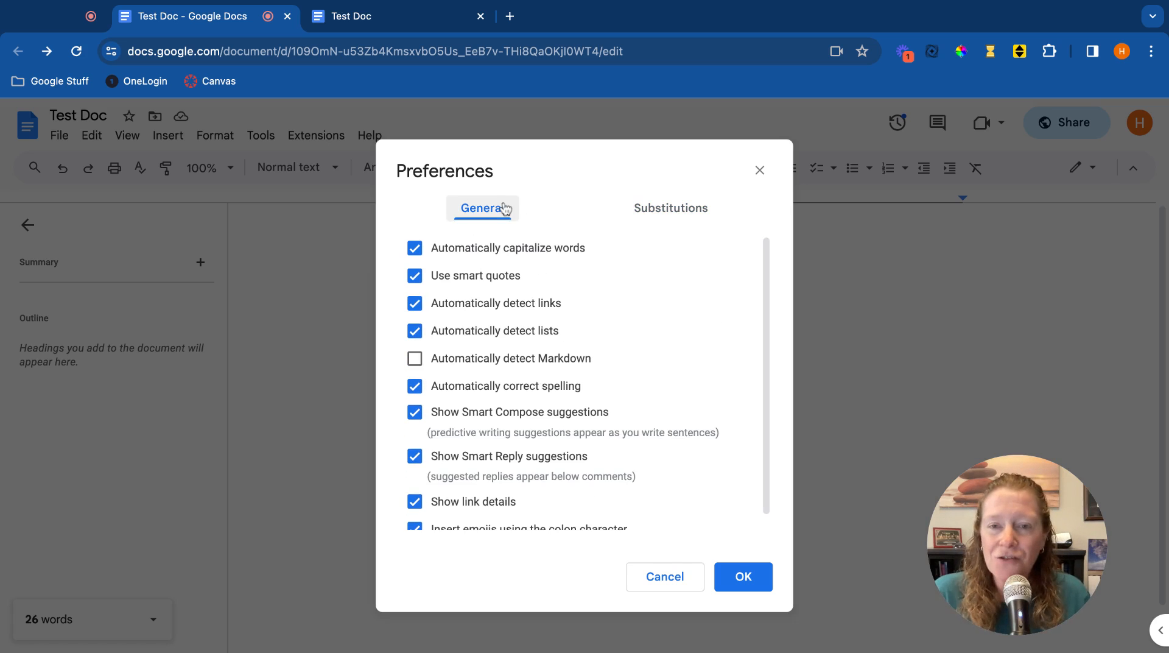
scroll(708, 388, down, 1)
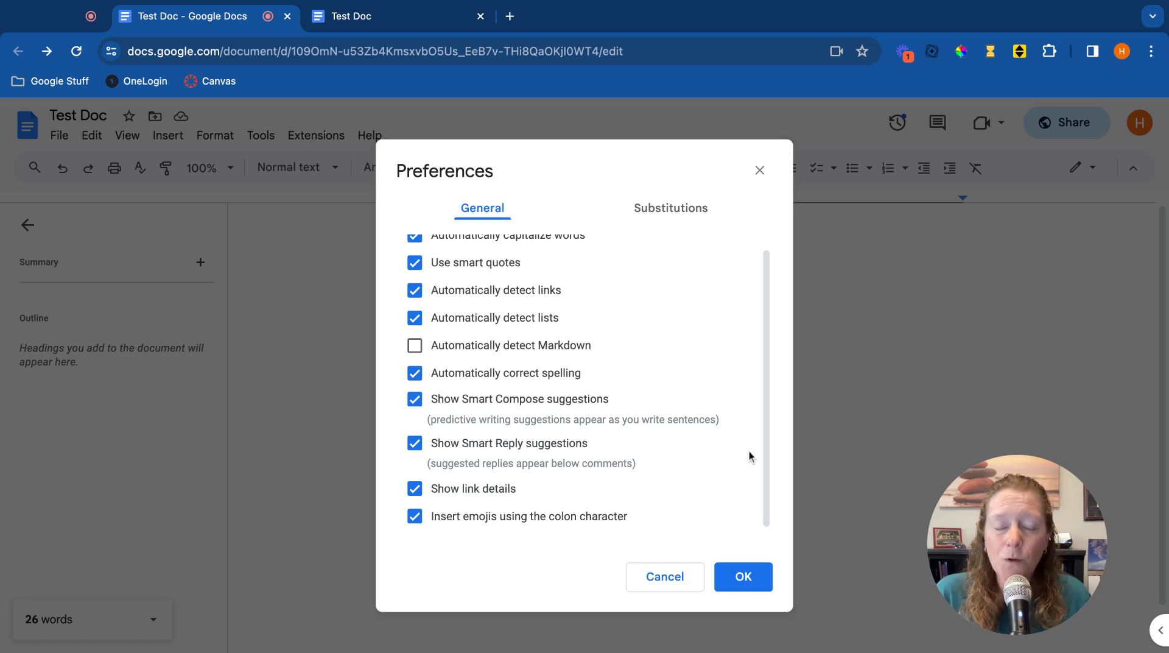
click(753, 575)
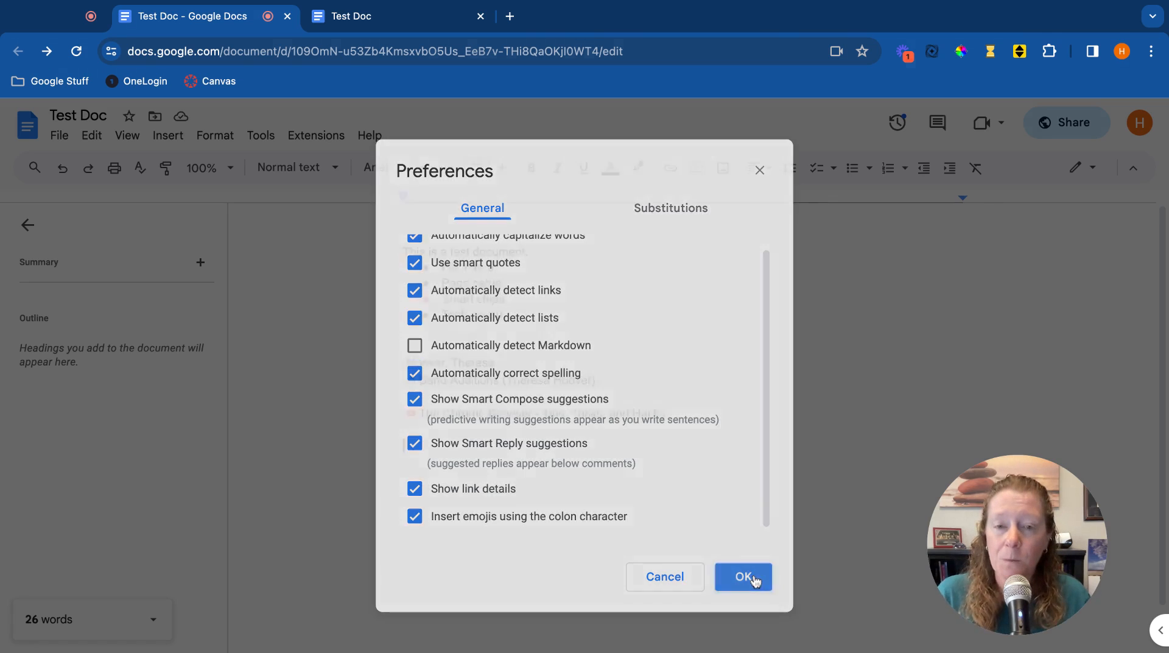